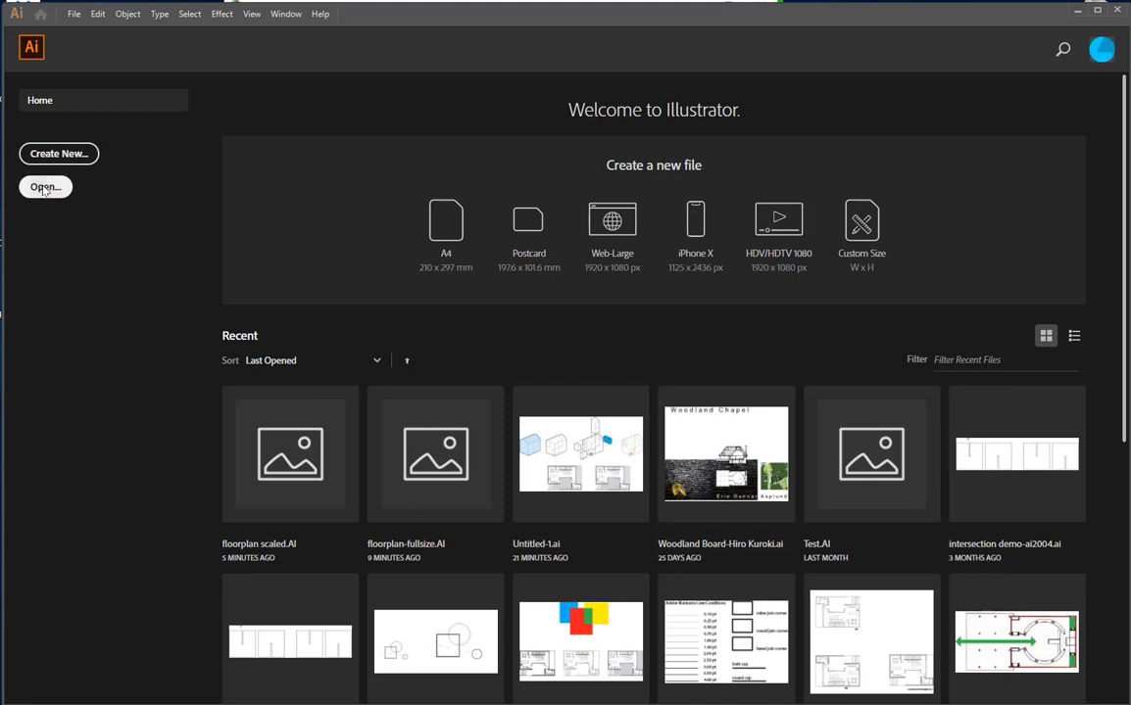
Step: Open the file floorplan scaled.AI from the Desktop
scroll(588, 176, "down", 3)
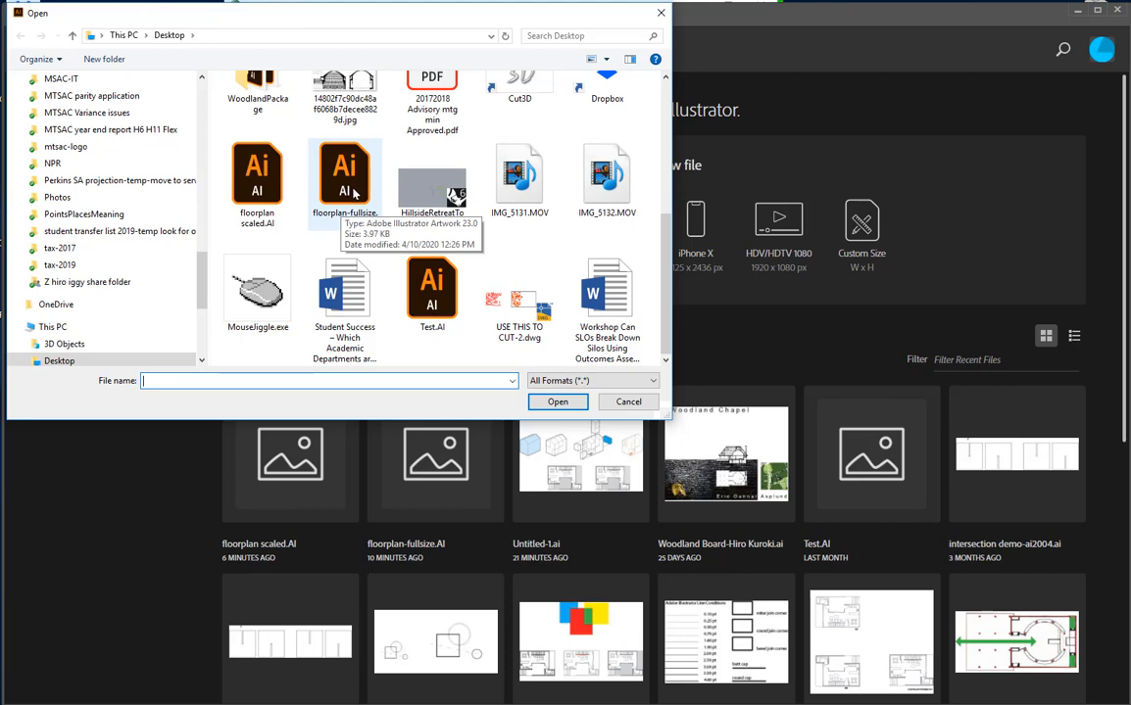
left_click(258, 196)
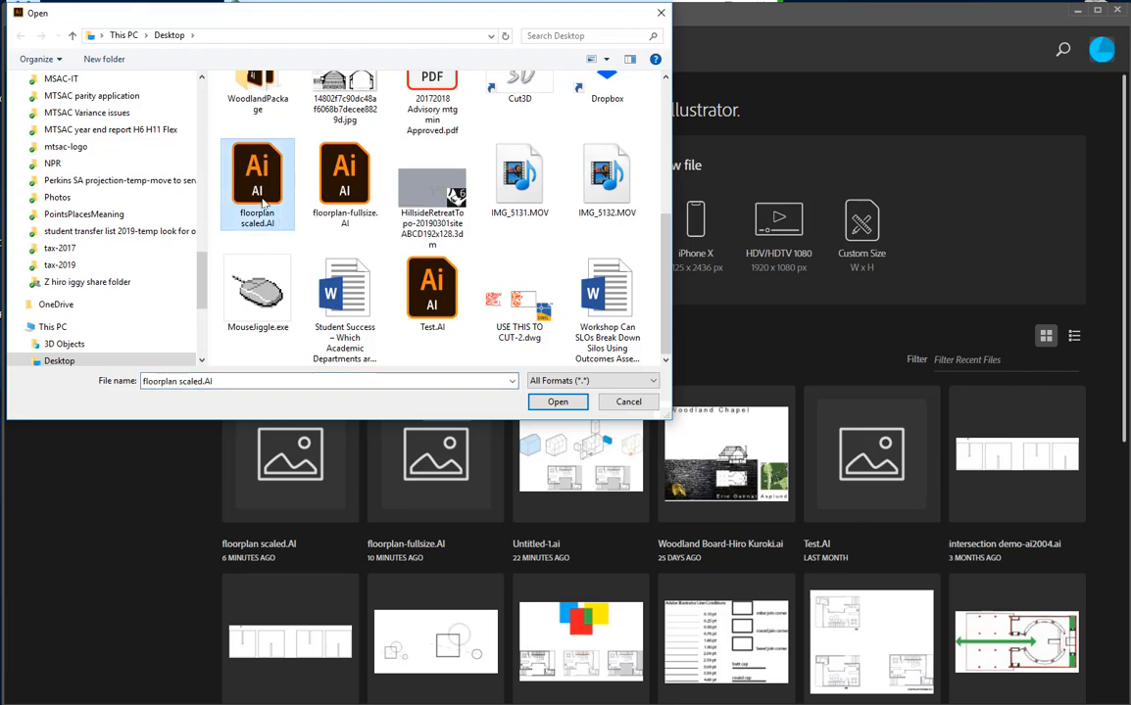
left_click(557, 402)
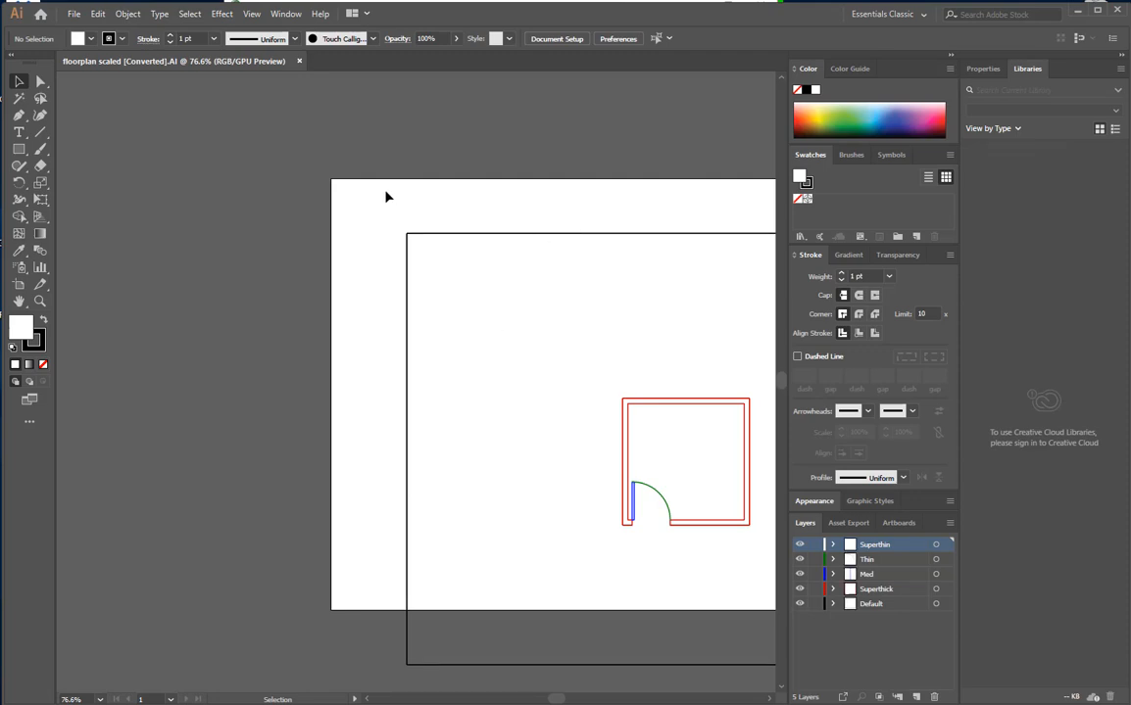
Step: Select the entire floor plan drawing and move it down so the room sits on the grey area below the artboard
key("ctrl+0")
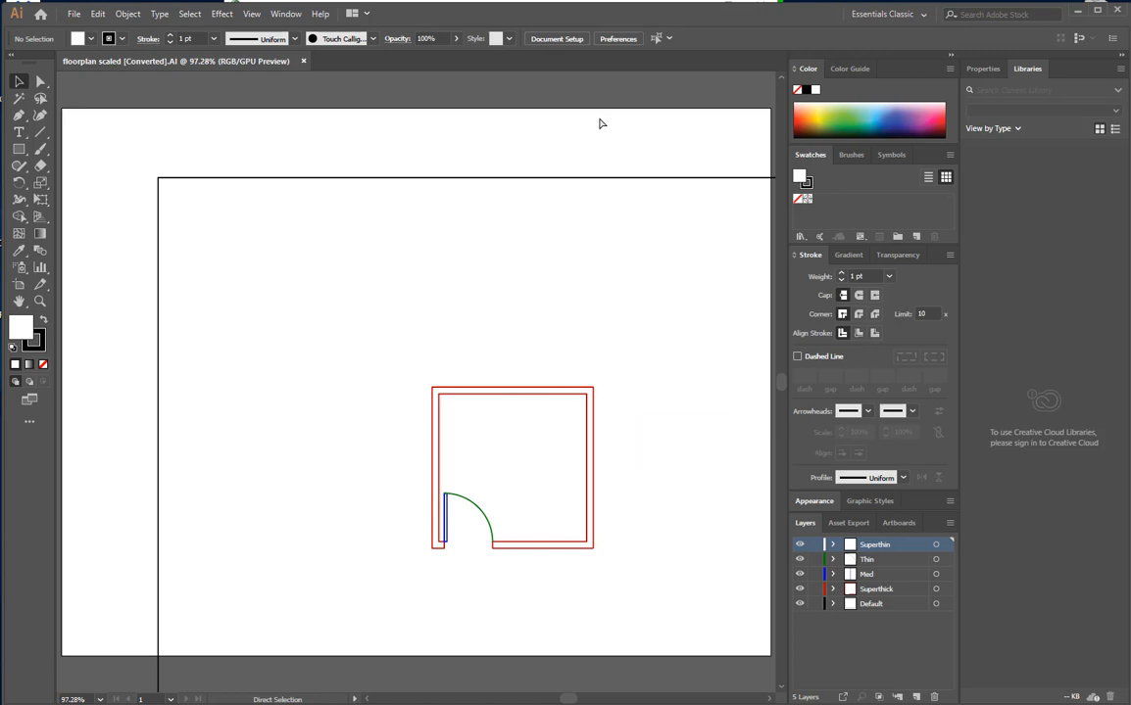
key("ctrl+minus")
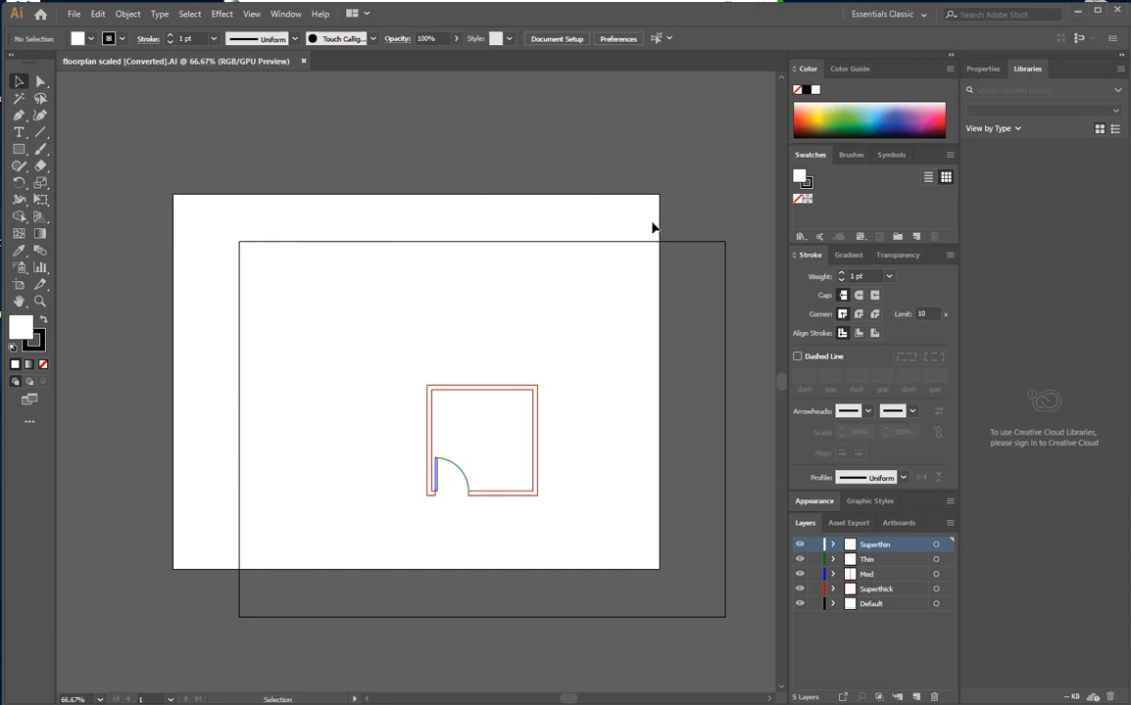
scroll(652, 229, "down", 3)
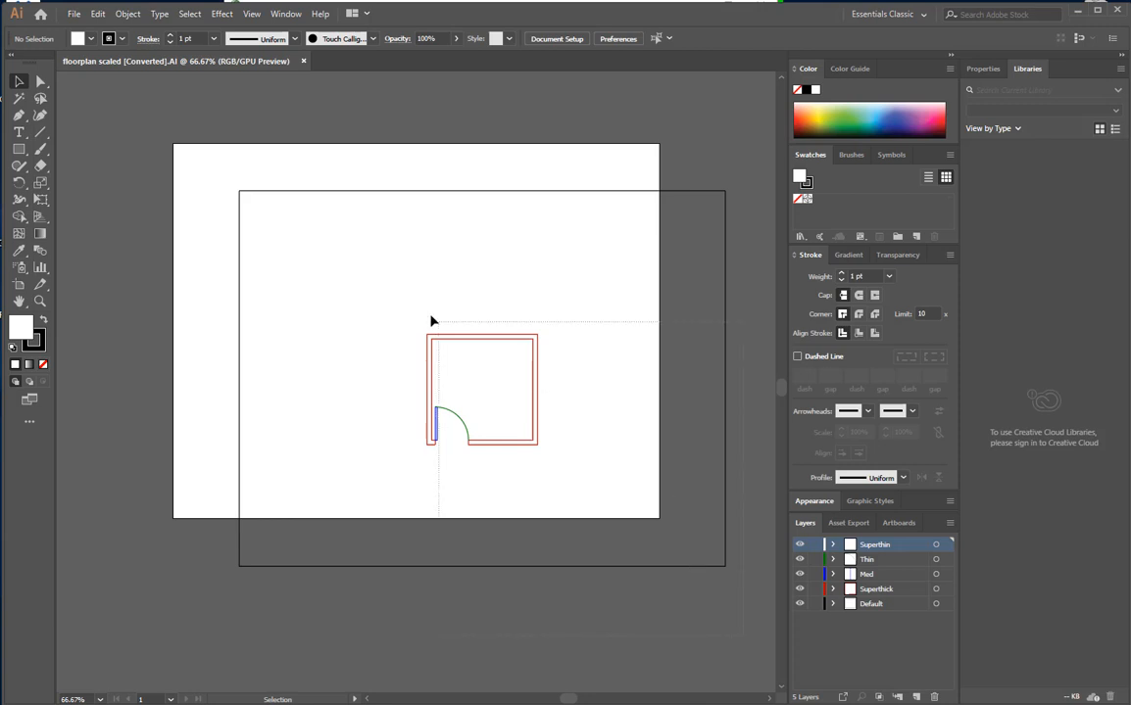
left_click_drag(223, 169, 326, 213)
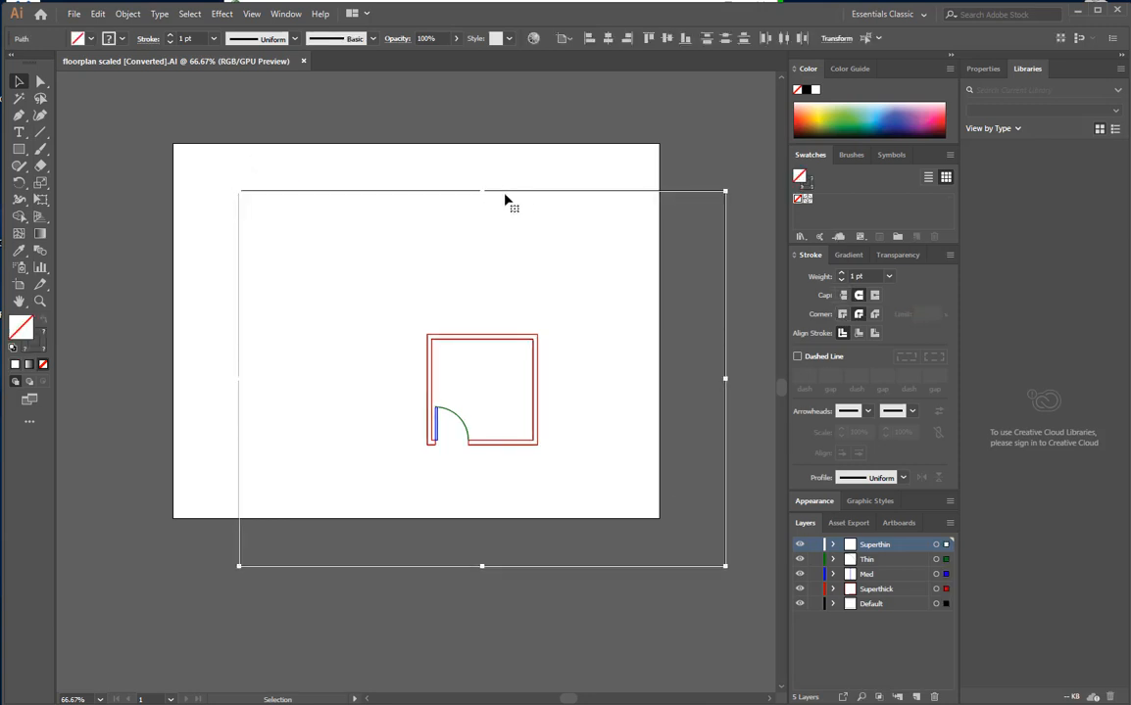
left_click_drag(462, 190, 466, 395)
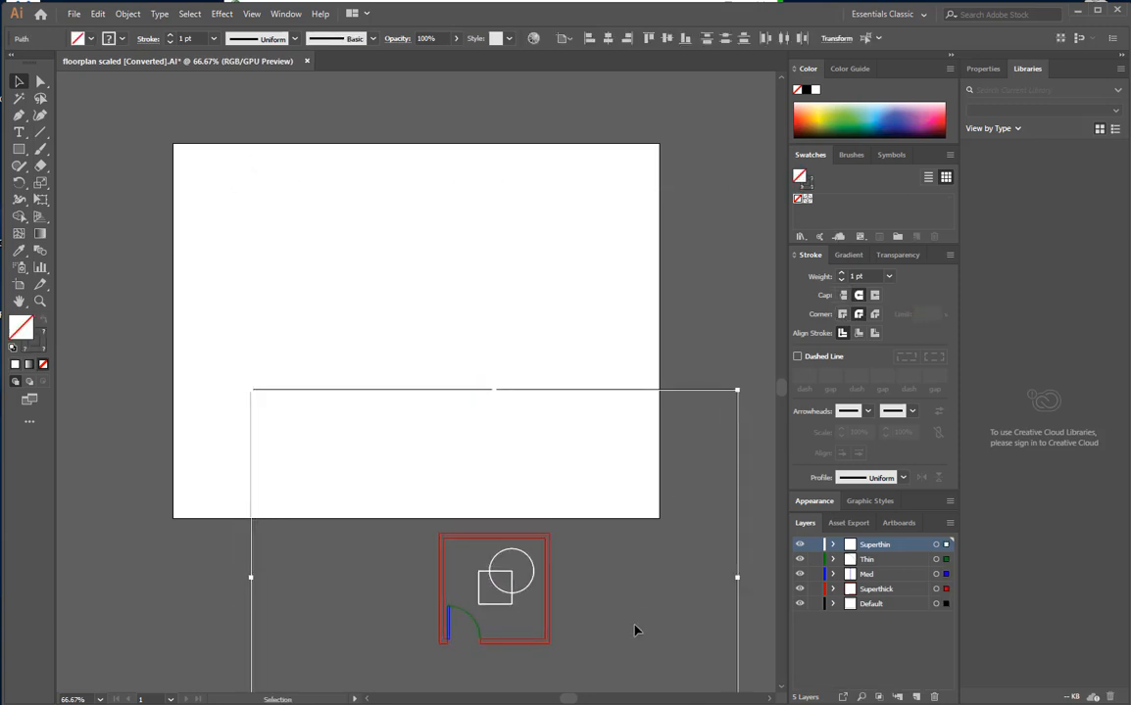
Step: Give the white square and circle inside the room a black stroke and no fill
left_click(527, 632)
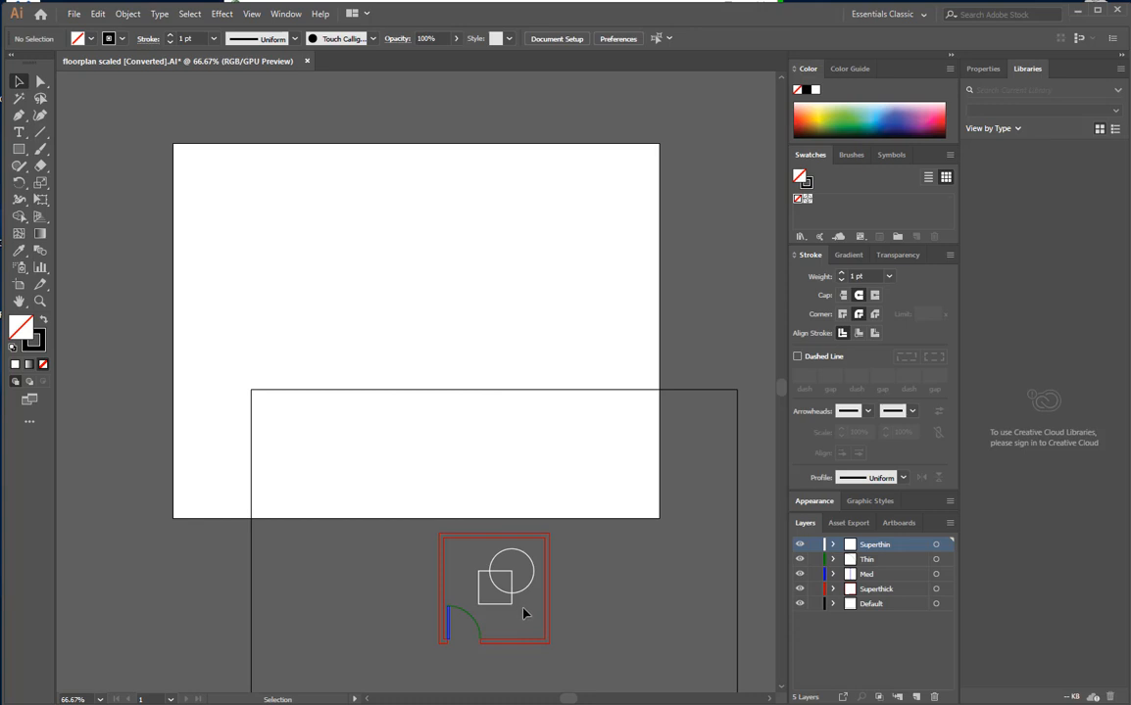
left_click(500, 585)
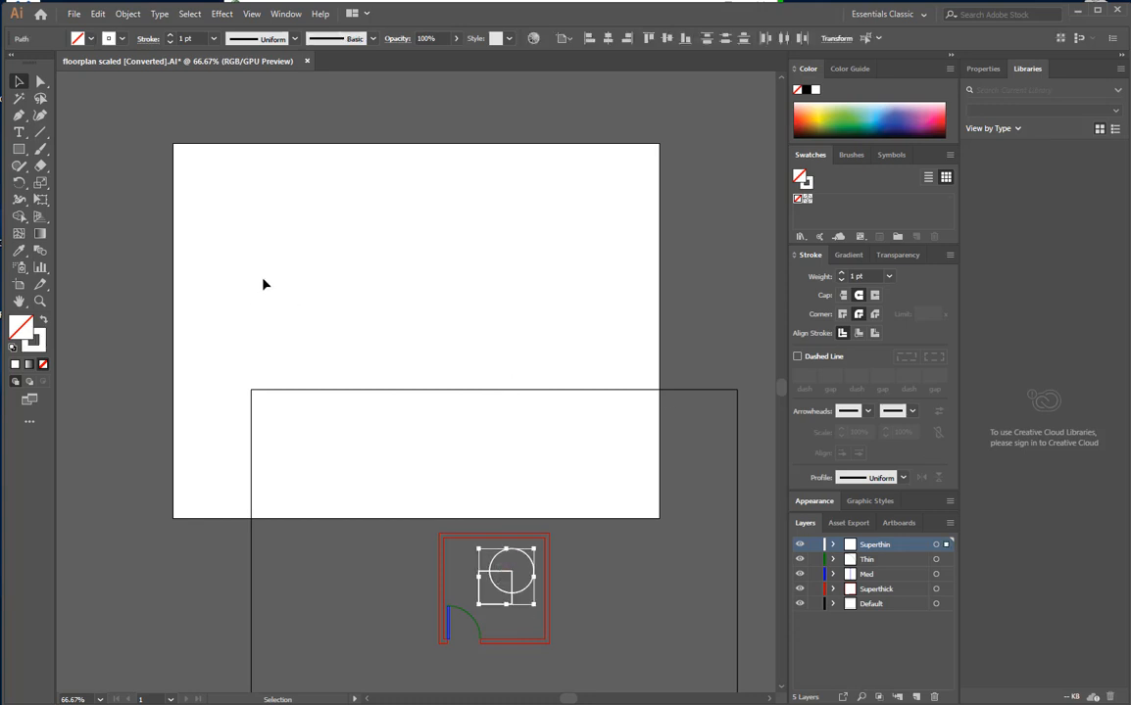
left_click(114, 38)
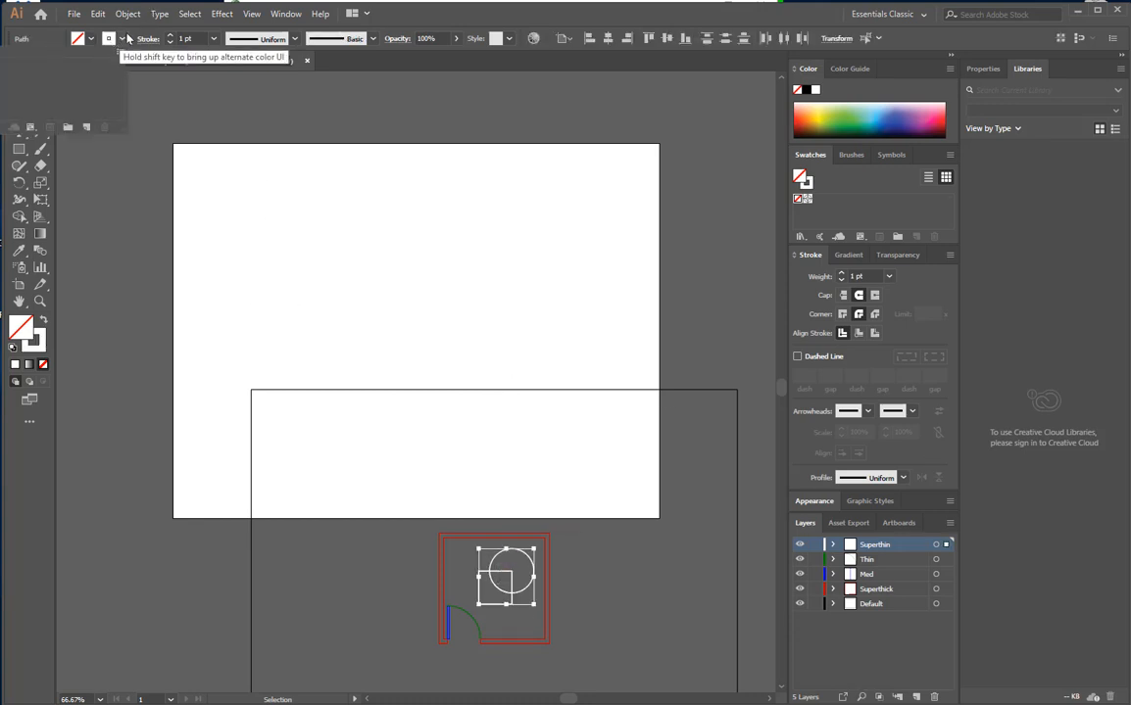
left_click(711, 495)
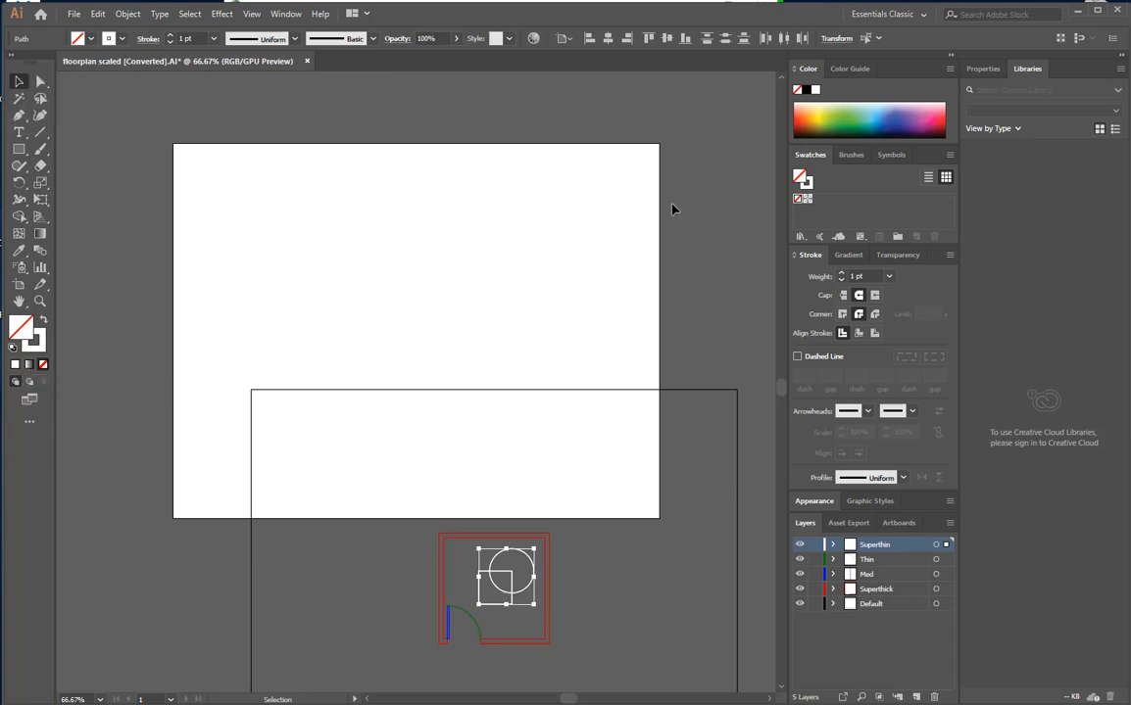
left_click(808, 90)
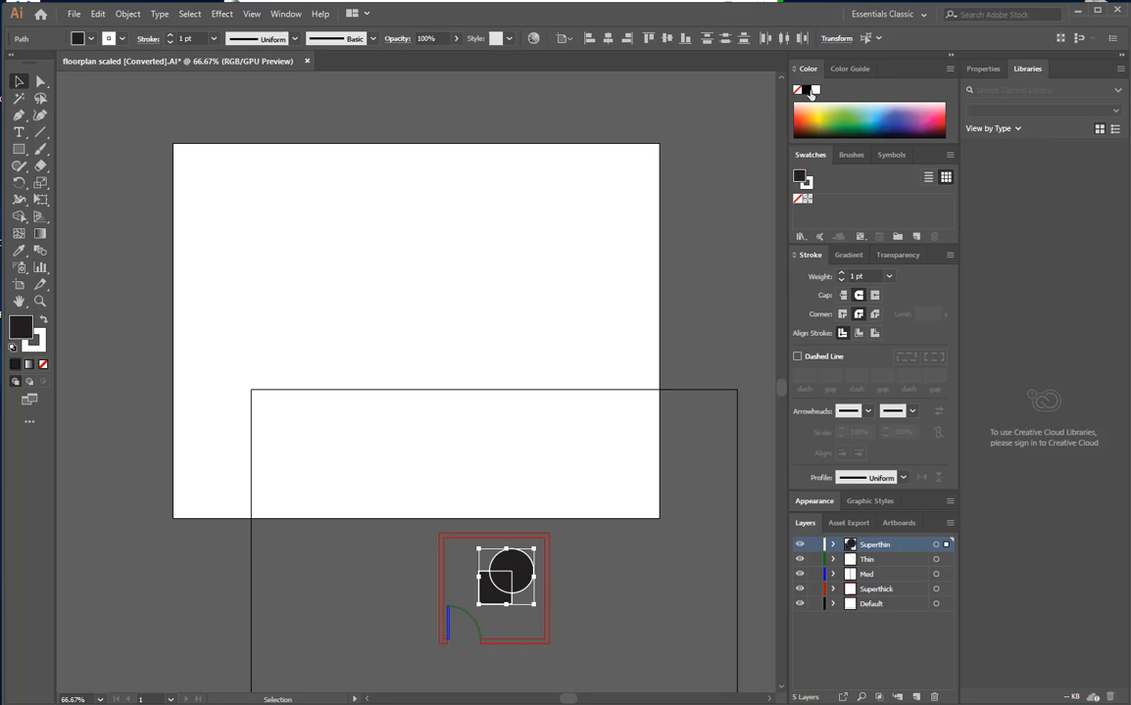
left_click(43, 320)
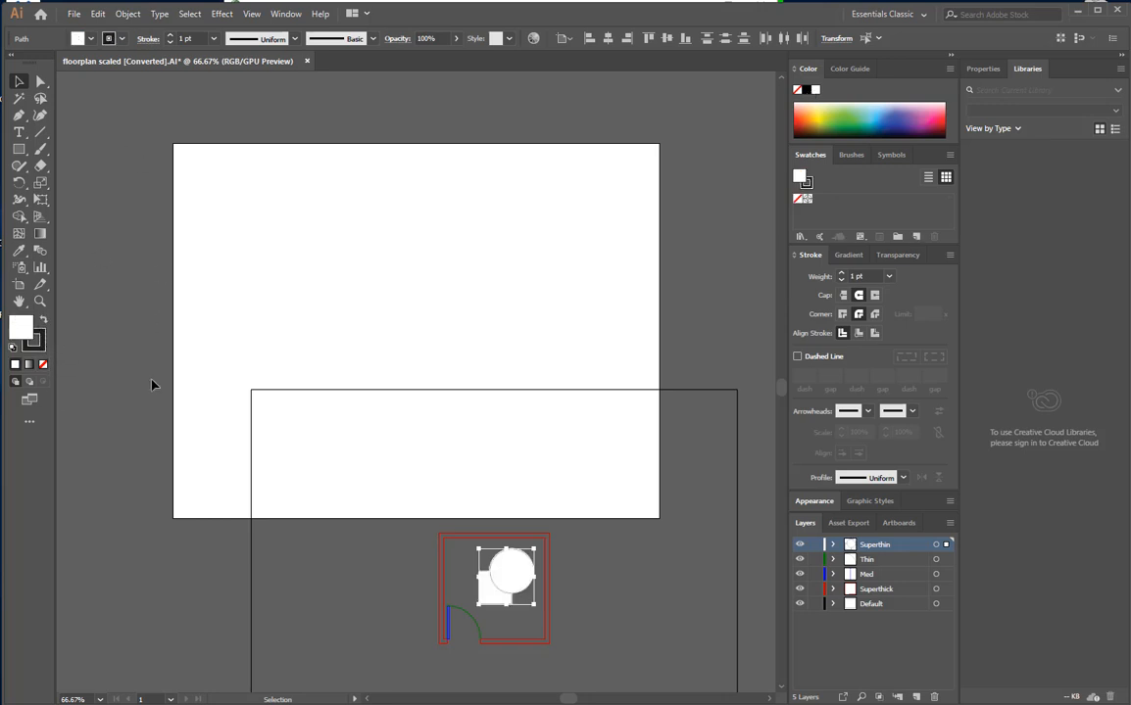
left_click(90, 39)
left_click(2, 67)
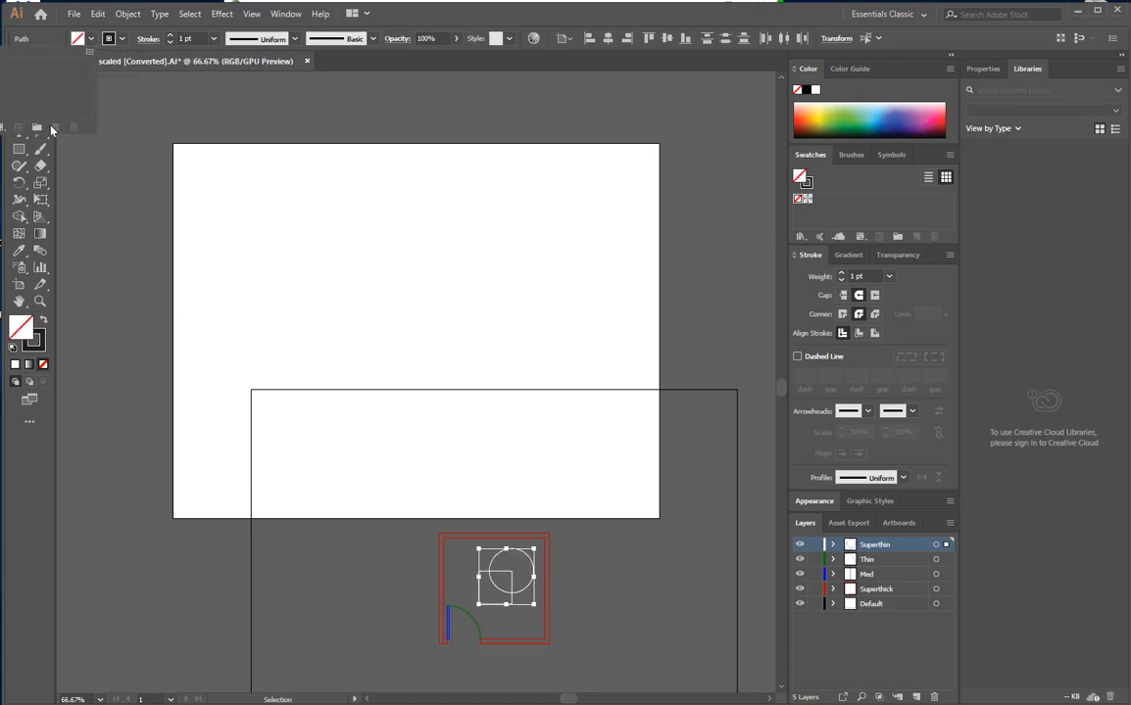
left_click(78, 162)
left_click(596, 616)
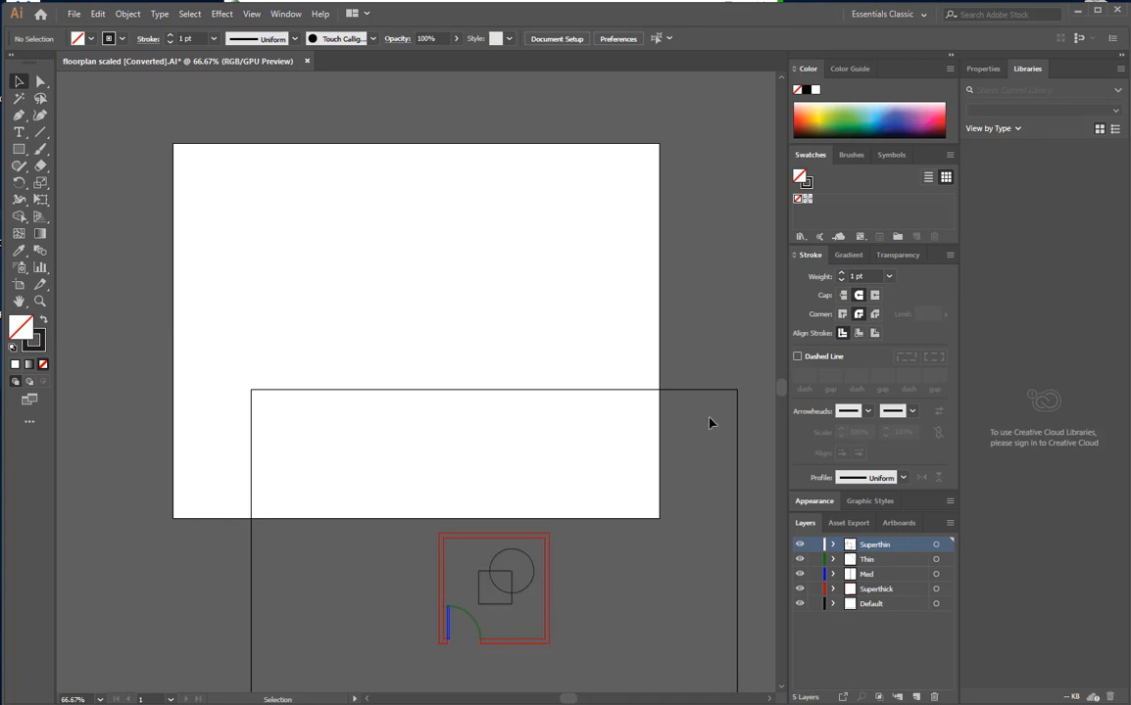
Step: Select the whole drawing and move it back up so its outer border lines up with the artboard edges
scroll(727, 369, "down", 5)
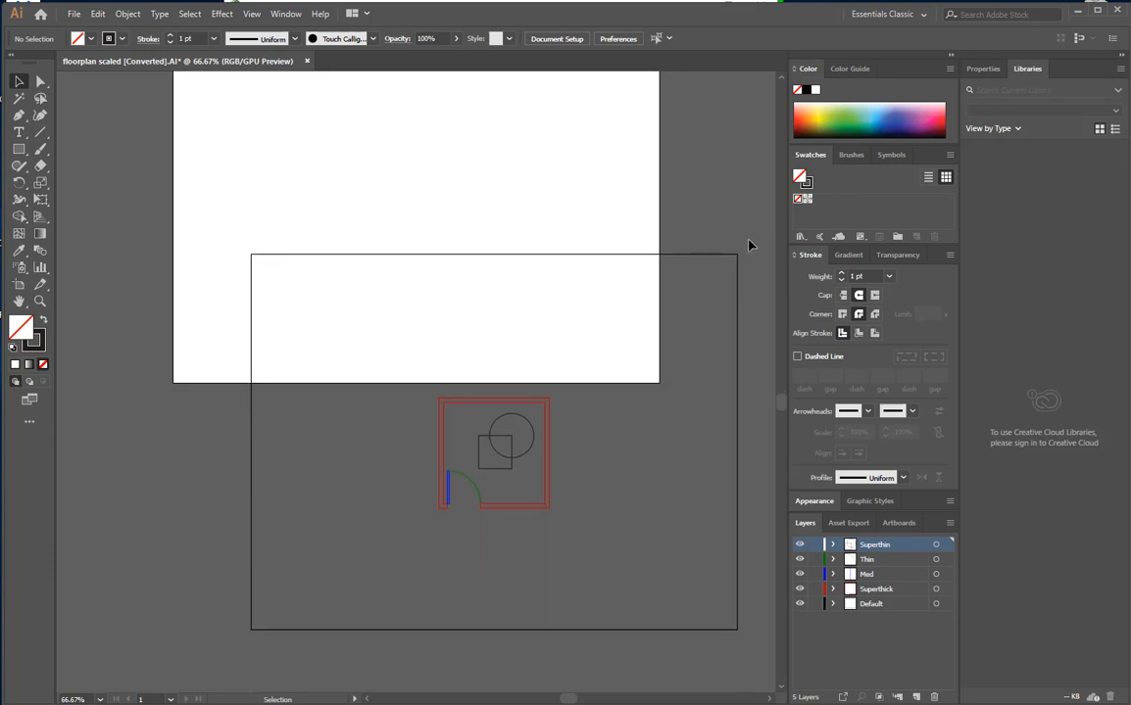
left_click_drag(750, 242, 235, 647)
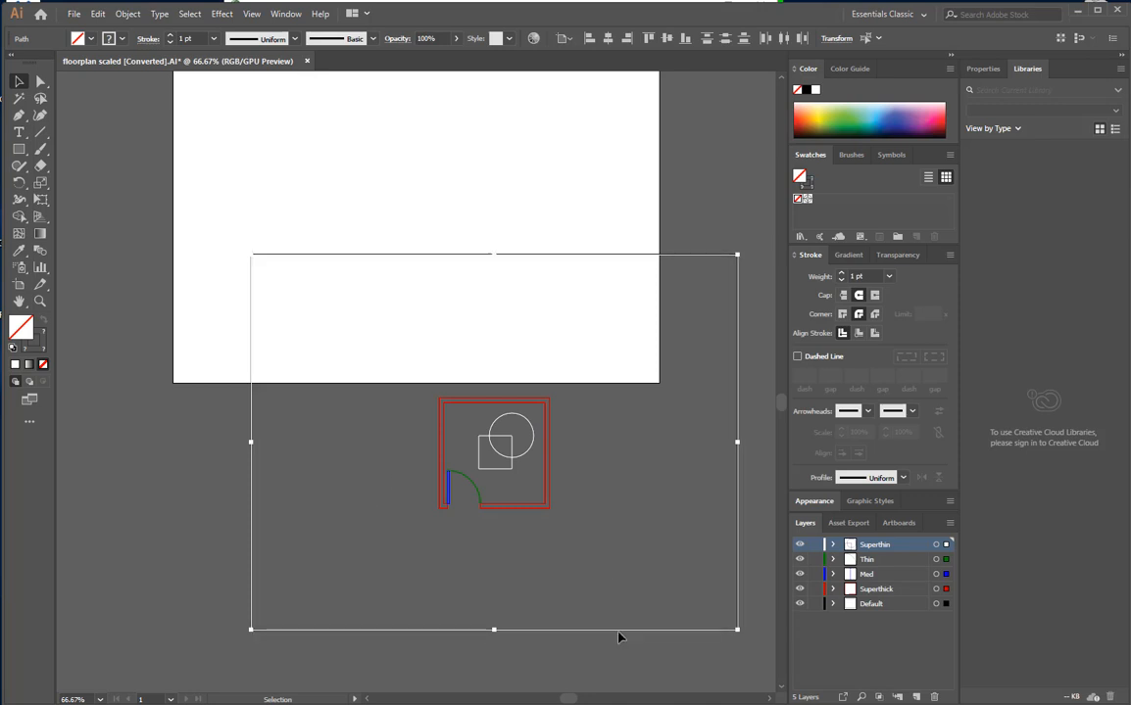
left_click_drag(623, 634, 545, 387)
scroll(725, 451, "up", 4)
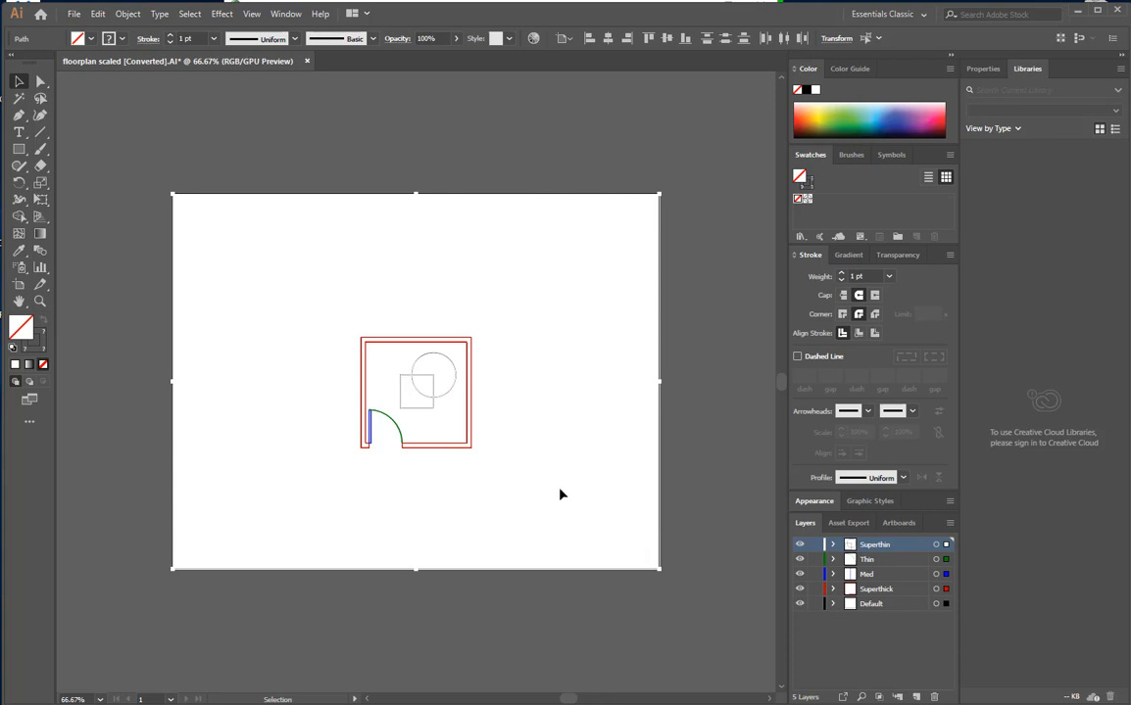
left_click(659, 474)
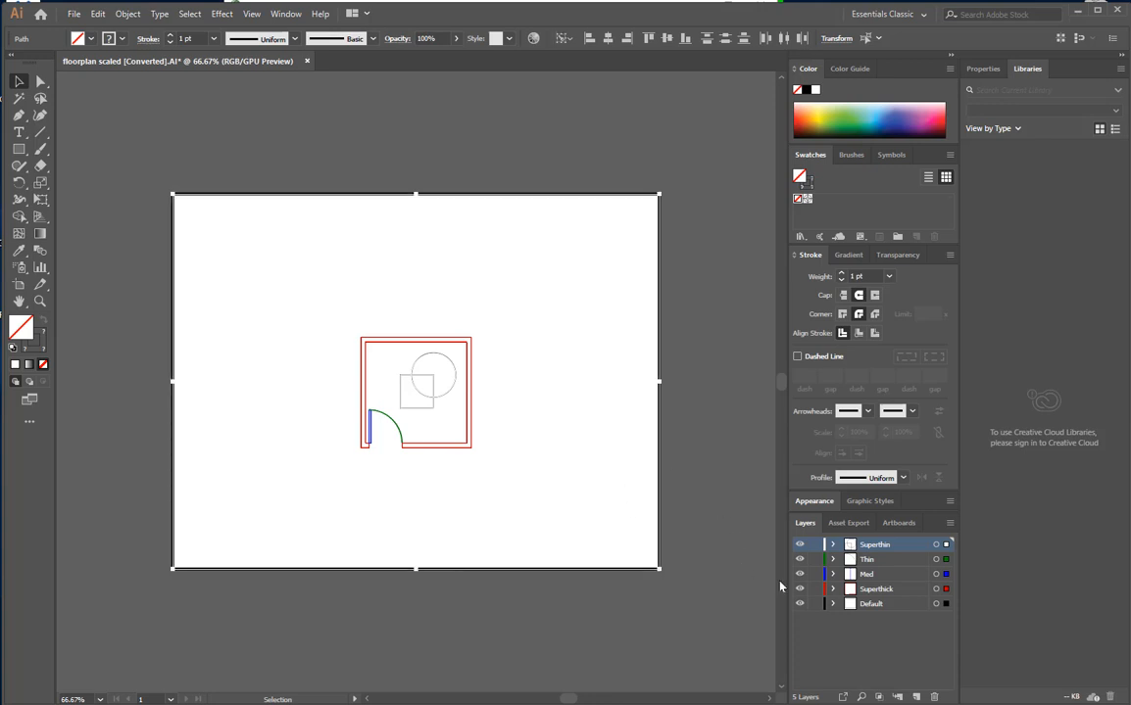
left_click(725, 623)
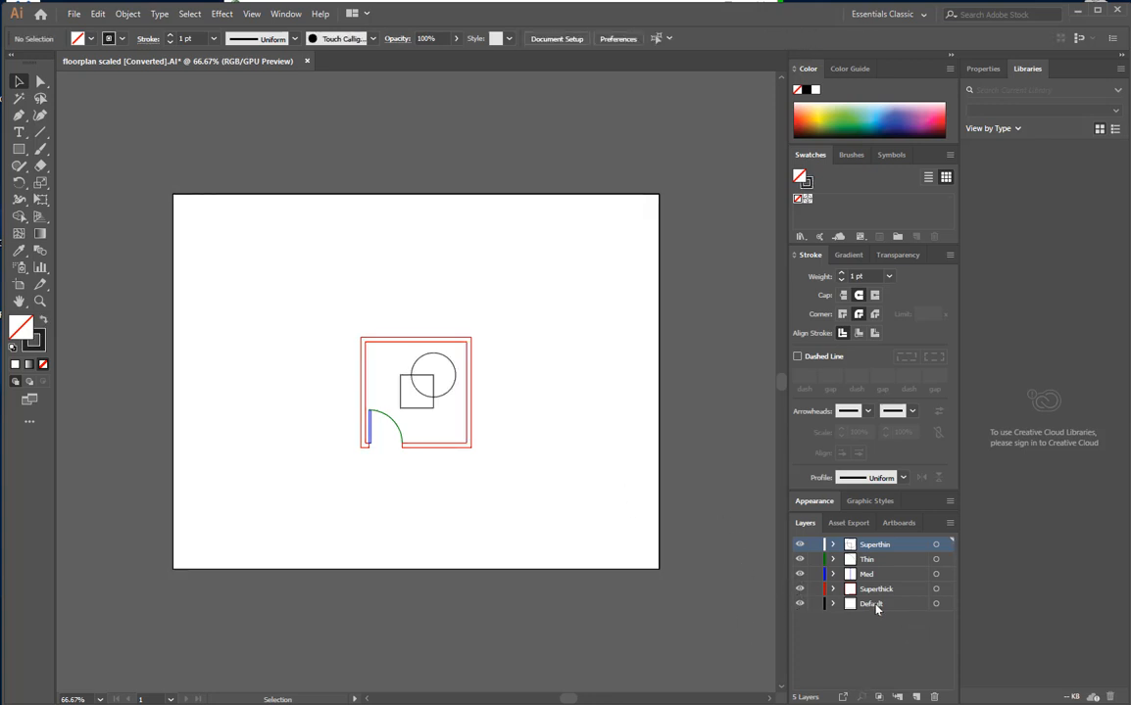
Step: Hide the Default layer containing the outer border rectangle
left_click(799, 604)
left_click(800, 603)
left_click(799, 604)
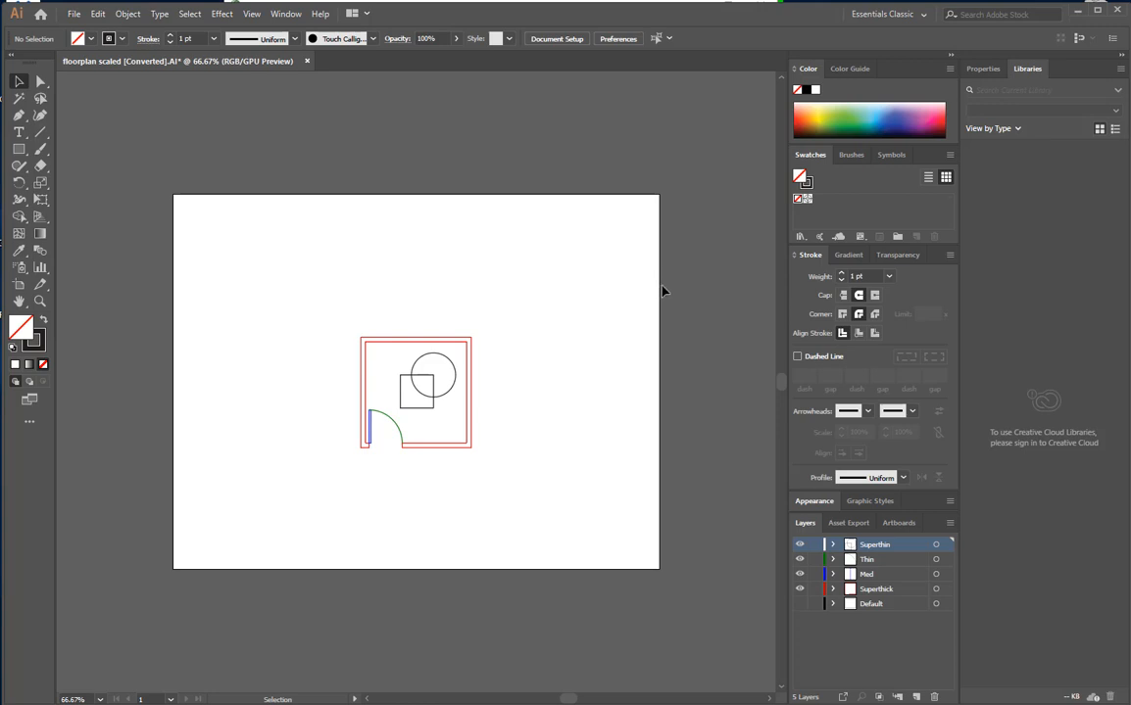
left_click(212, 38)
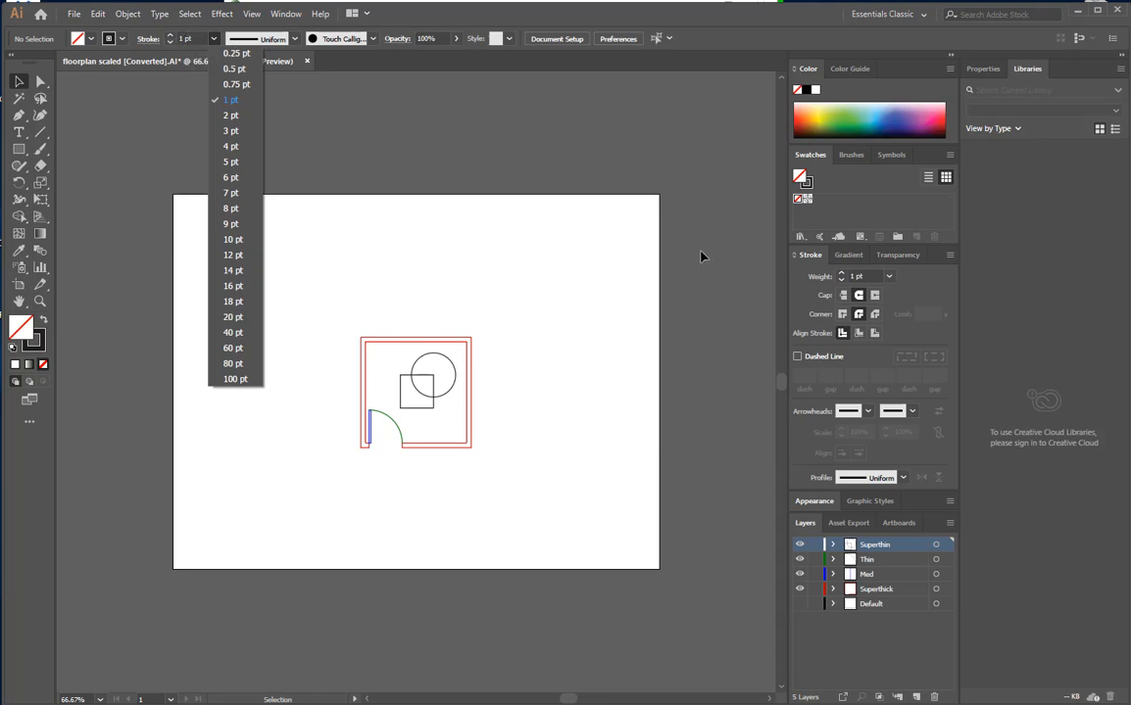
left_click(730, 581)
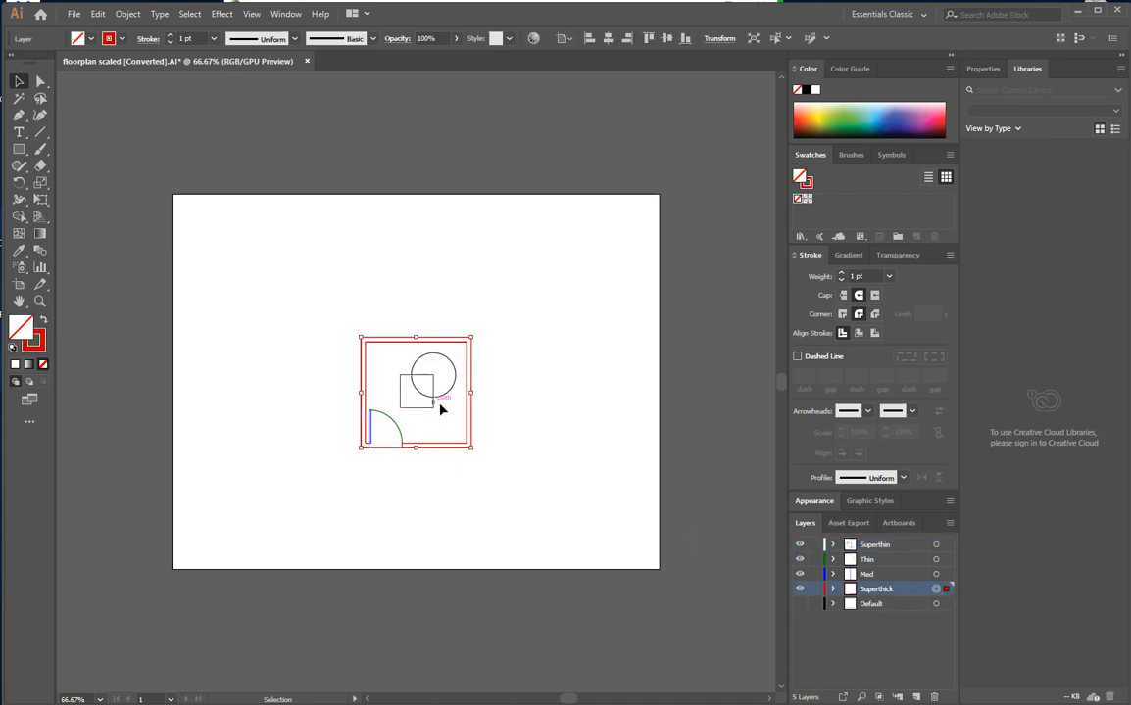
Step: Give the wall lines on the Superthick layer a black stroke and no fill
left_click(108, 38)
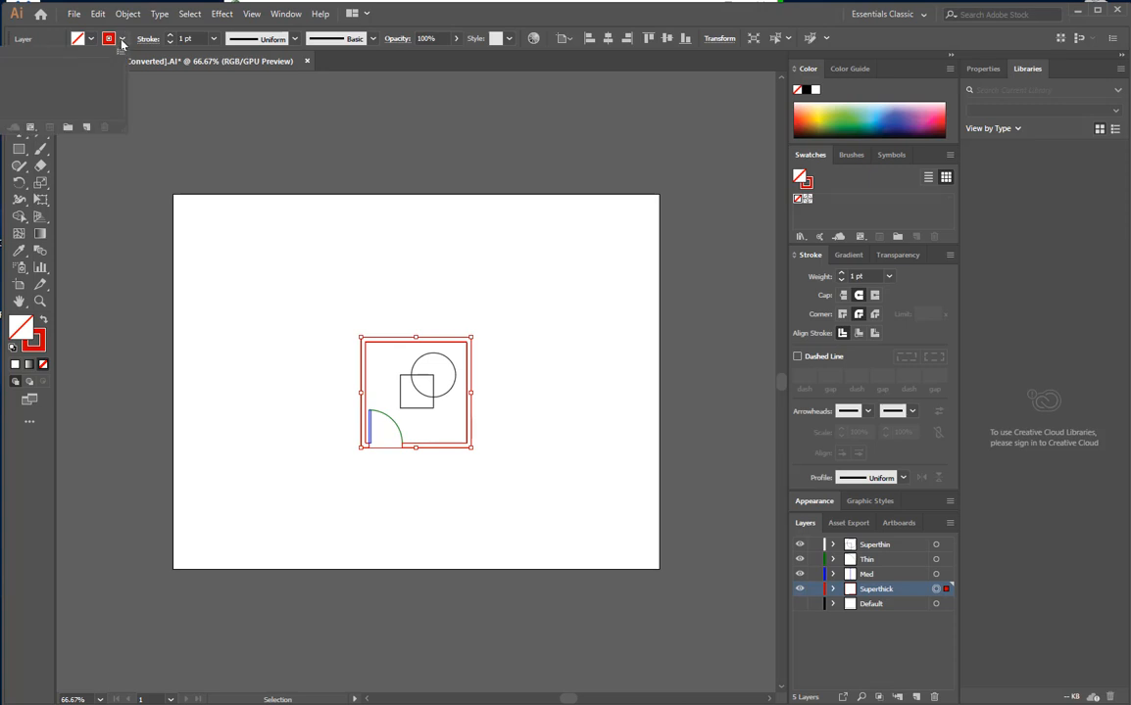
left_click(43, 320)
left_click(44, 319)
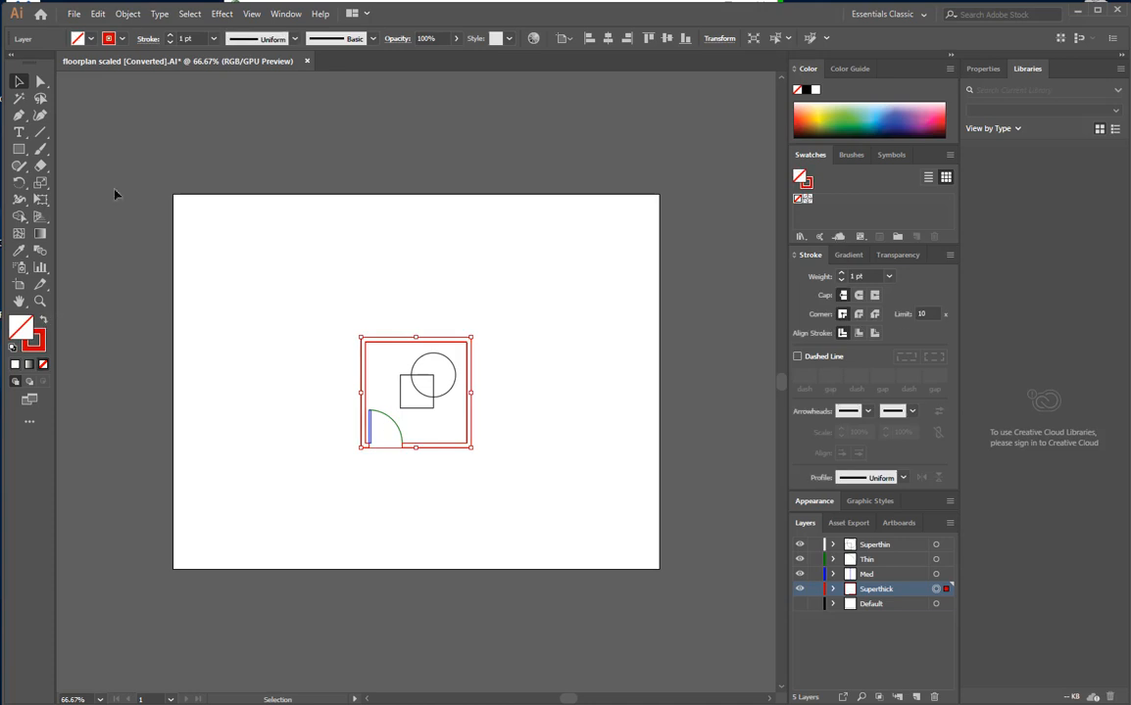
left_click(113, 38)
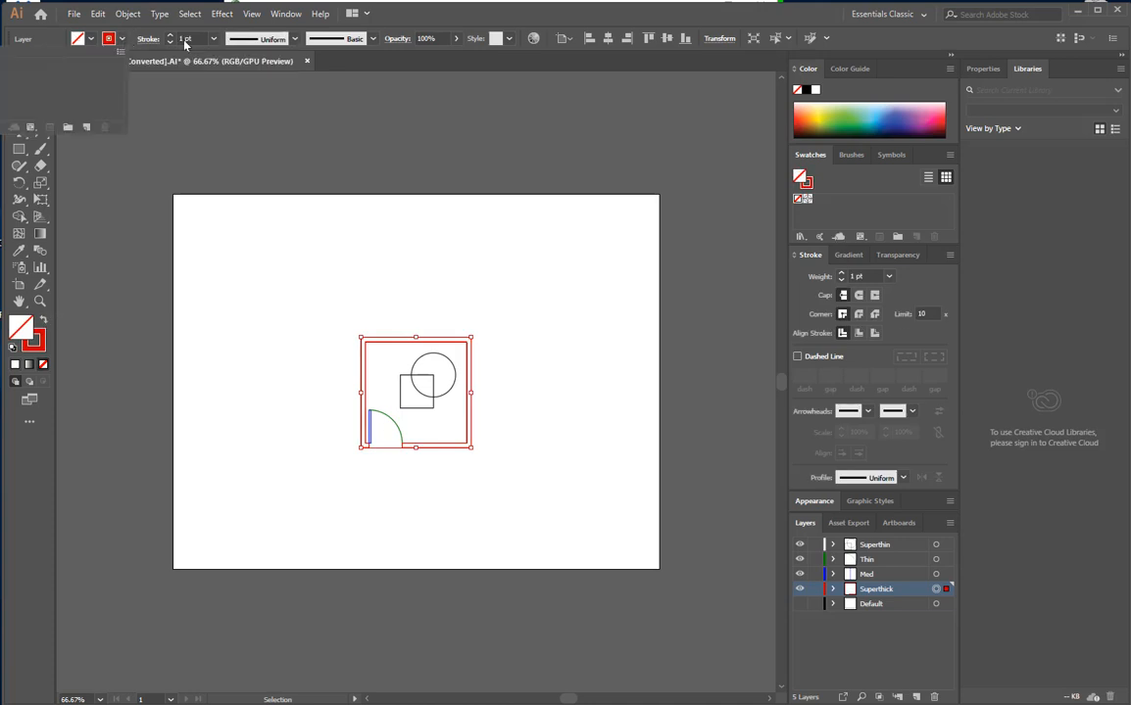
left_click(809, 93)
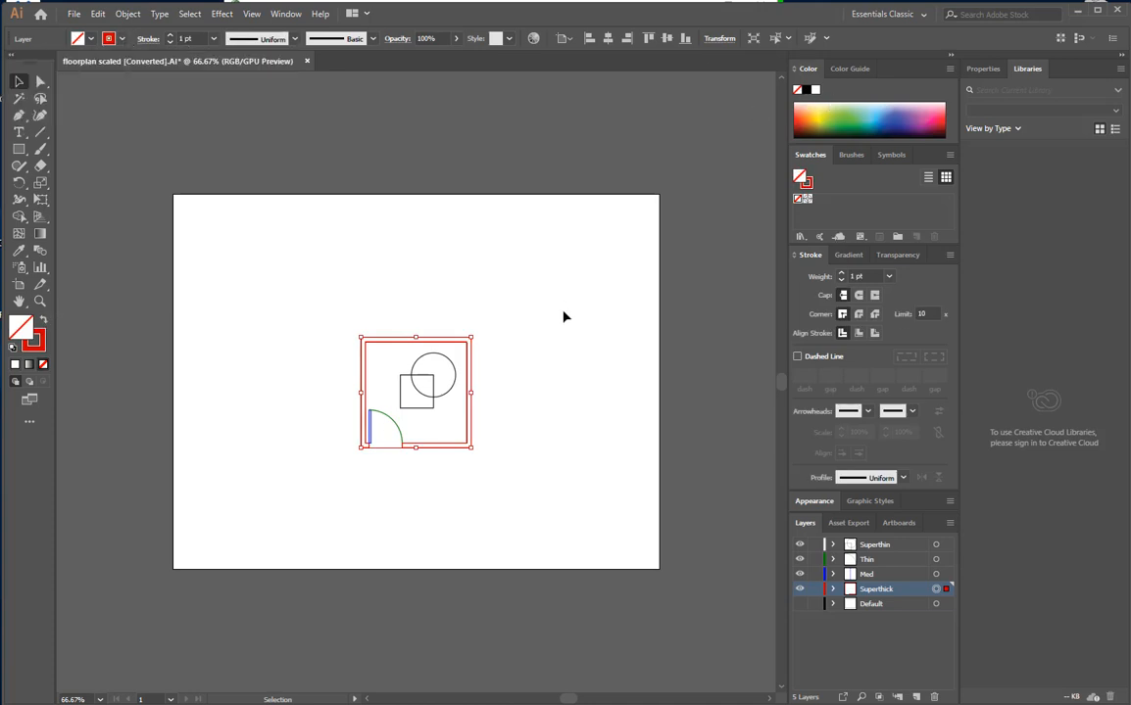
left_click(808, 90)
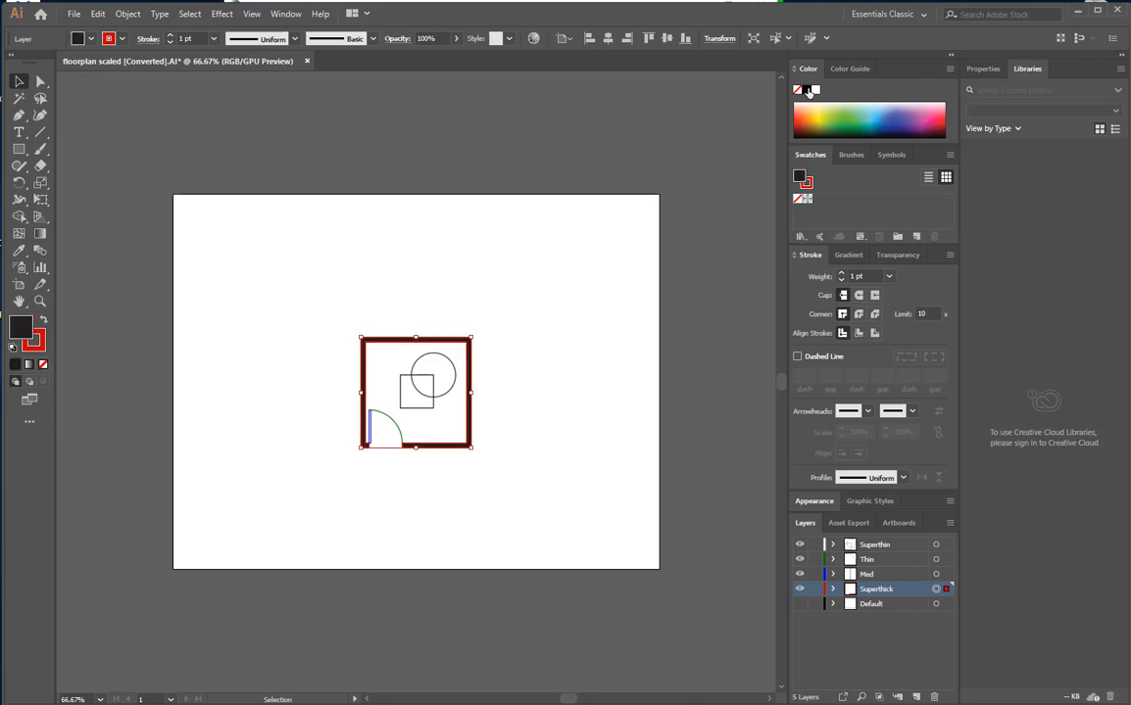
left_click(43, 320)
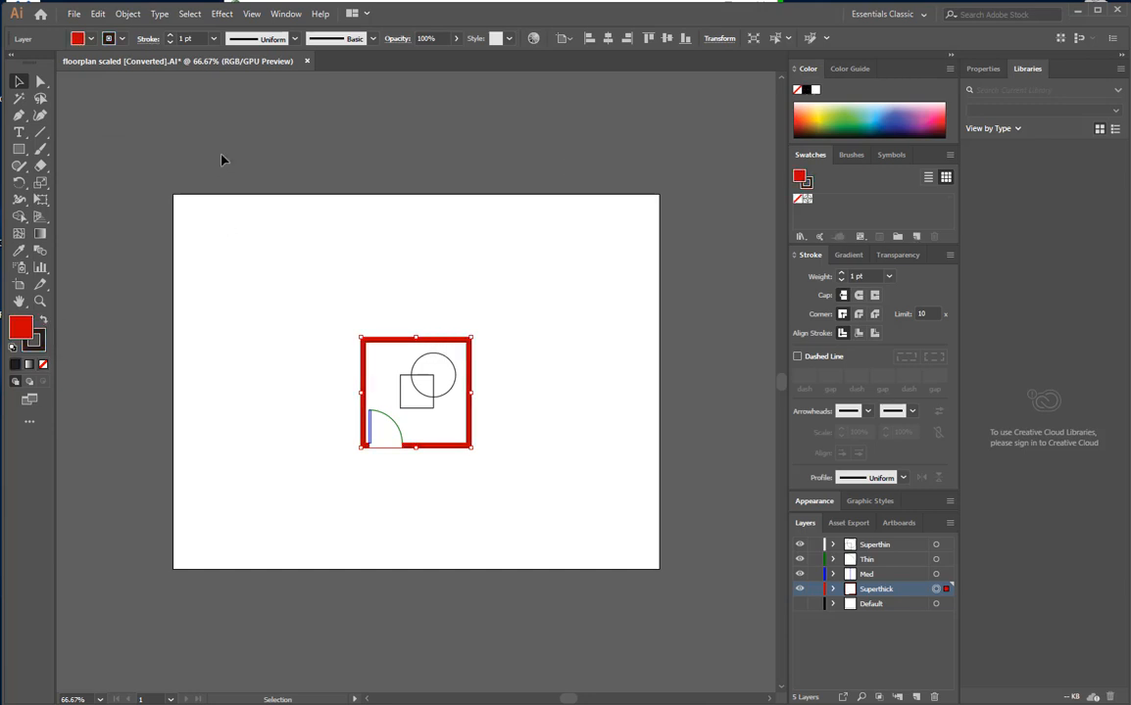
left_click(91, 39)
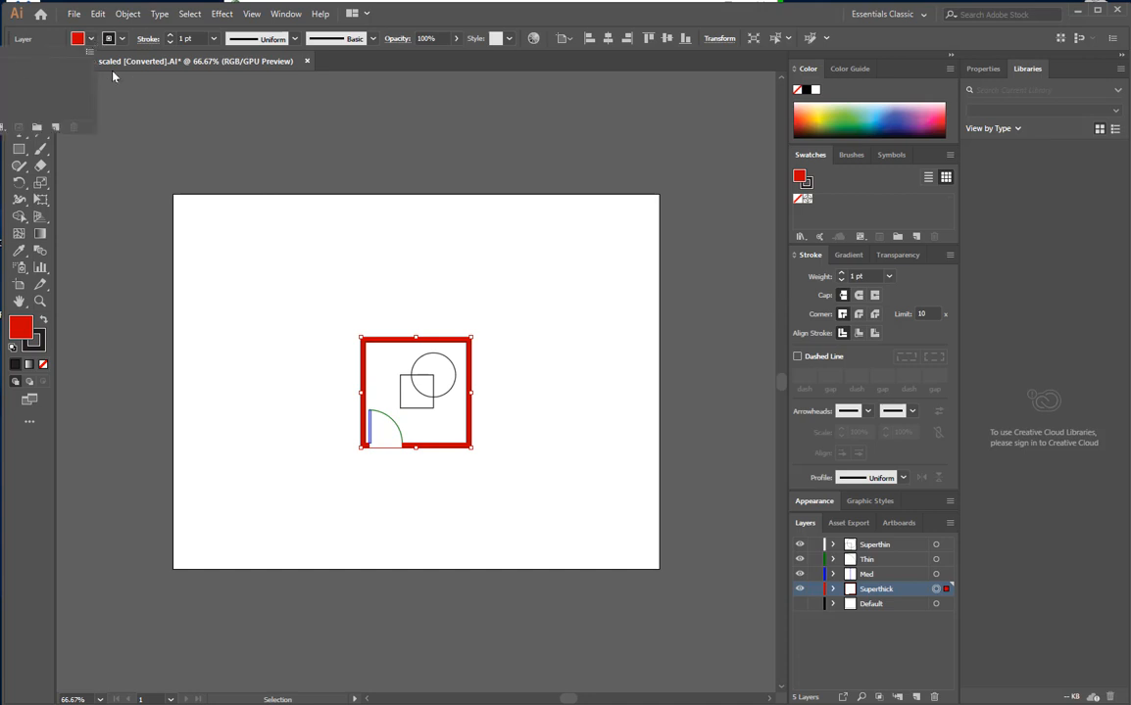
left_click(0, 54)
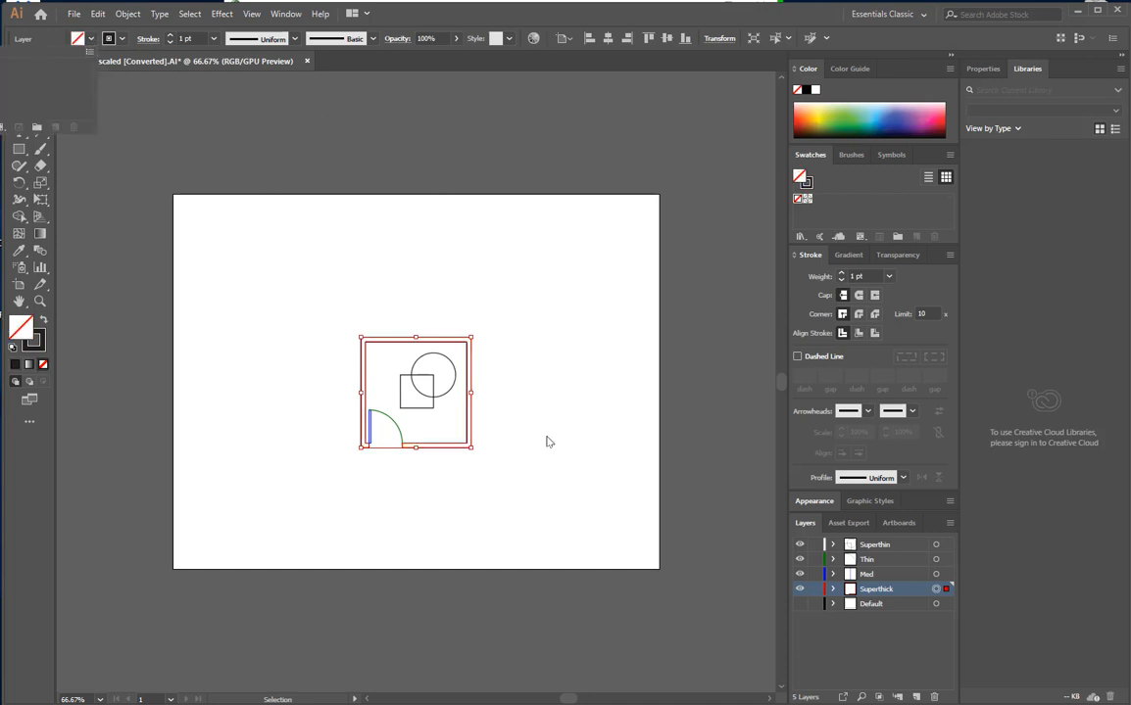
left_click(520, 462)
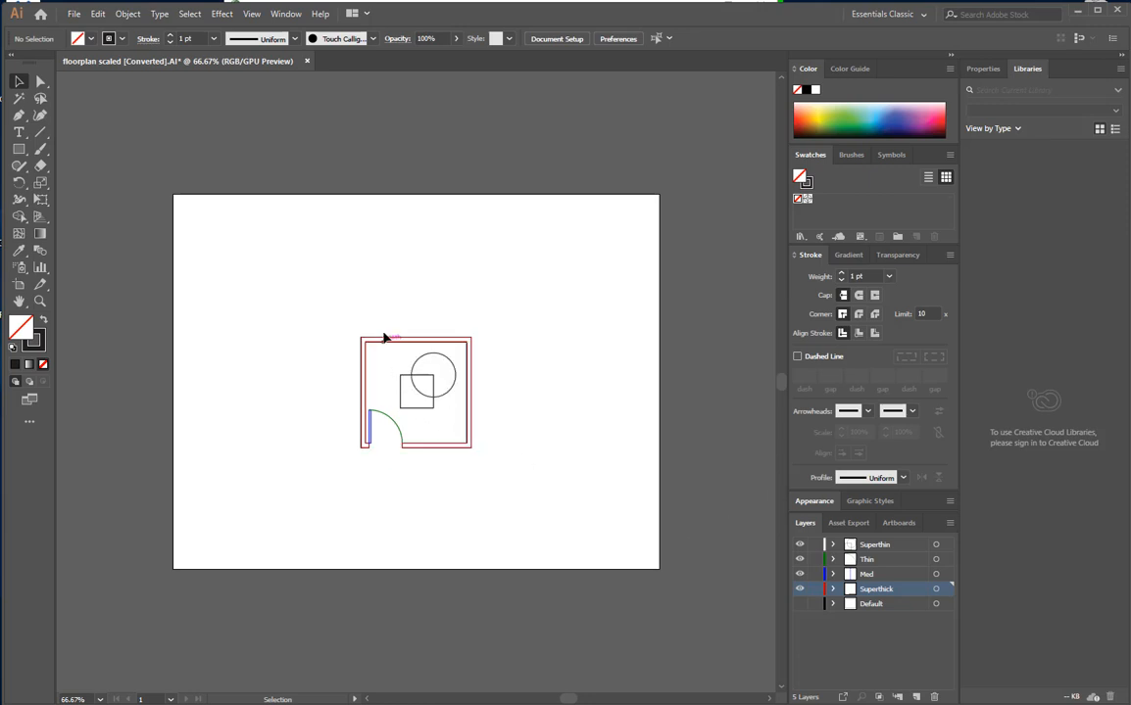
Step: Set the stroke weight of the wall lines on the Superthick layer to 2 pt
left_click(936, 592)
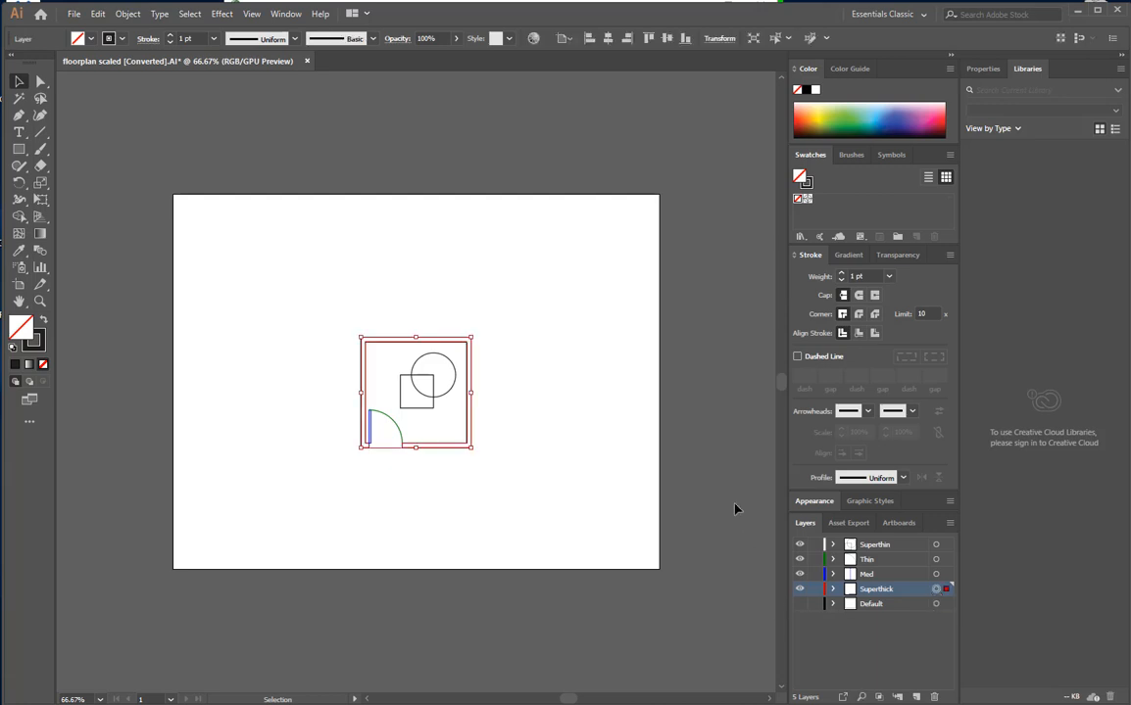
left_click(212, 41)
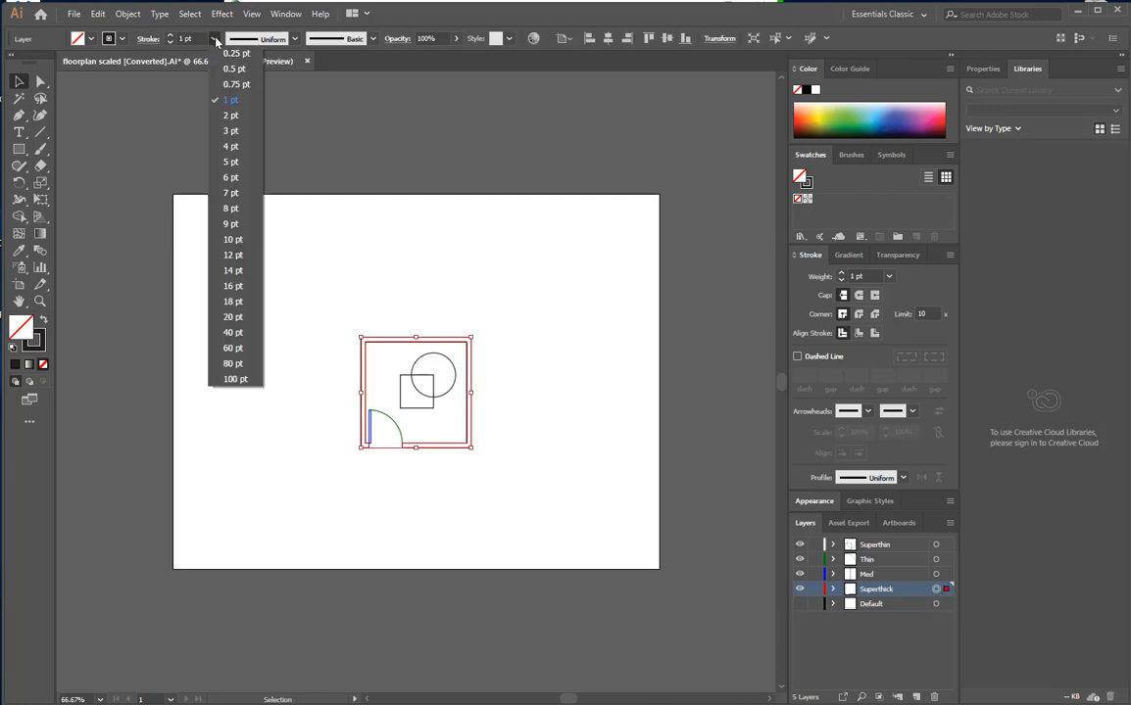
left_click(230, 116)
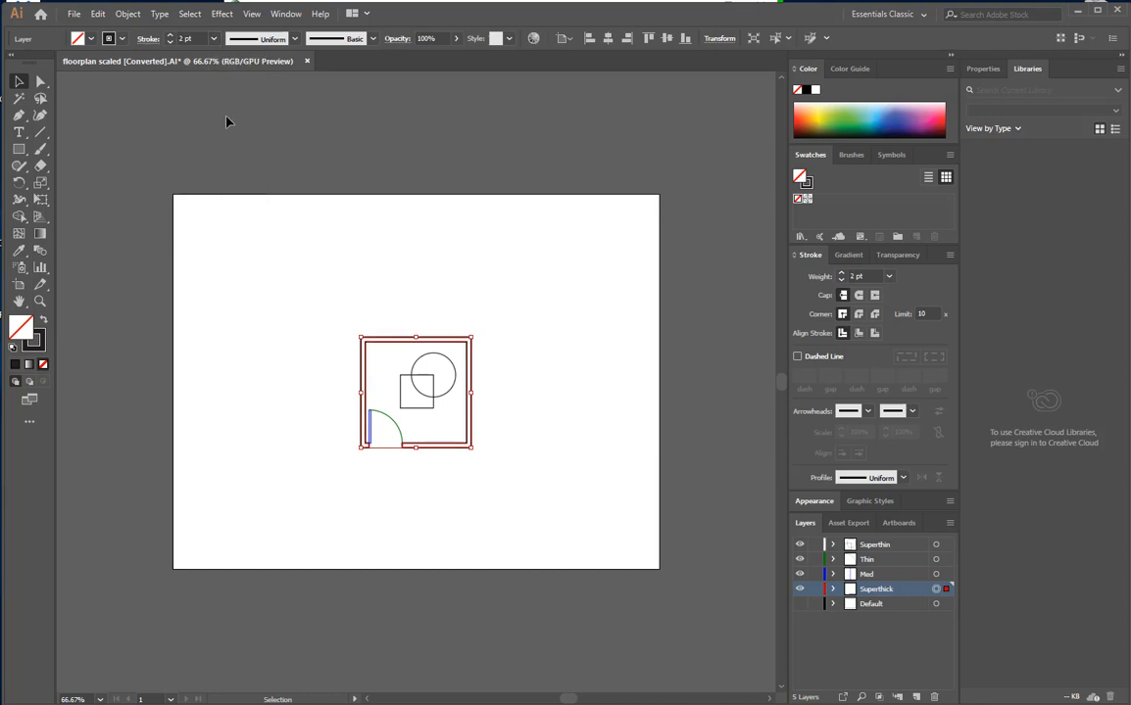
left_click(537, 474)
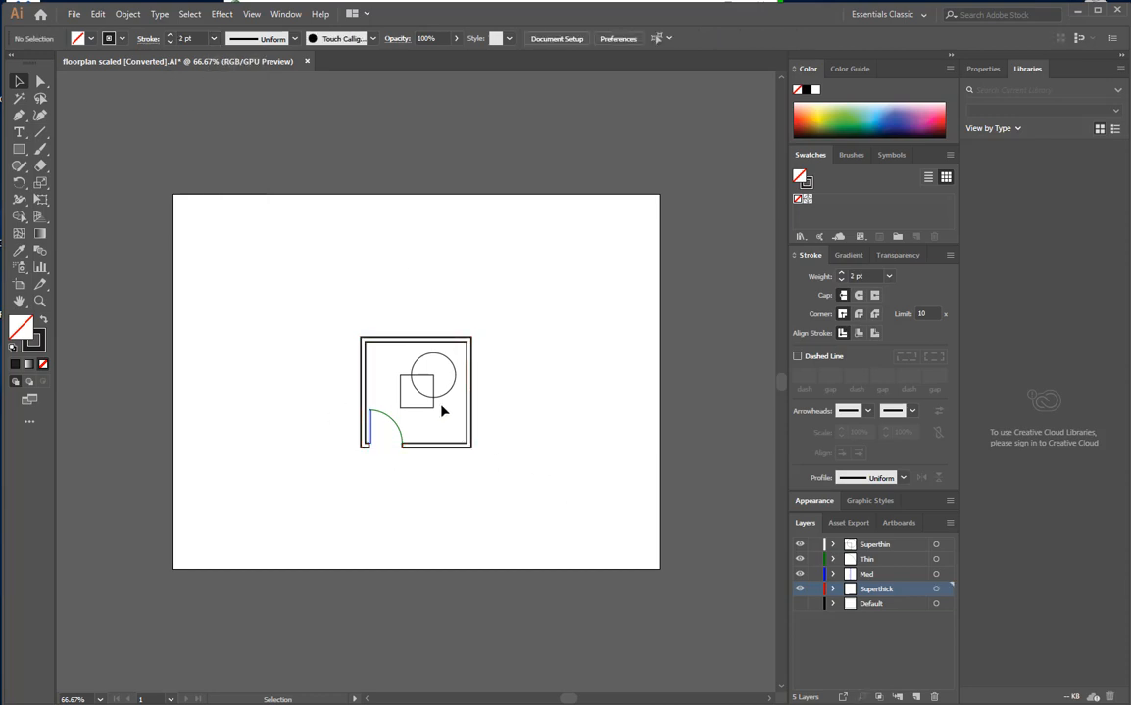
Step: Give the blue door panel on the Med layer a black stroke and no fill
key("a")
key("ctrl+equal")
key("ctrl+equal")
key("ctrl+equal")
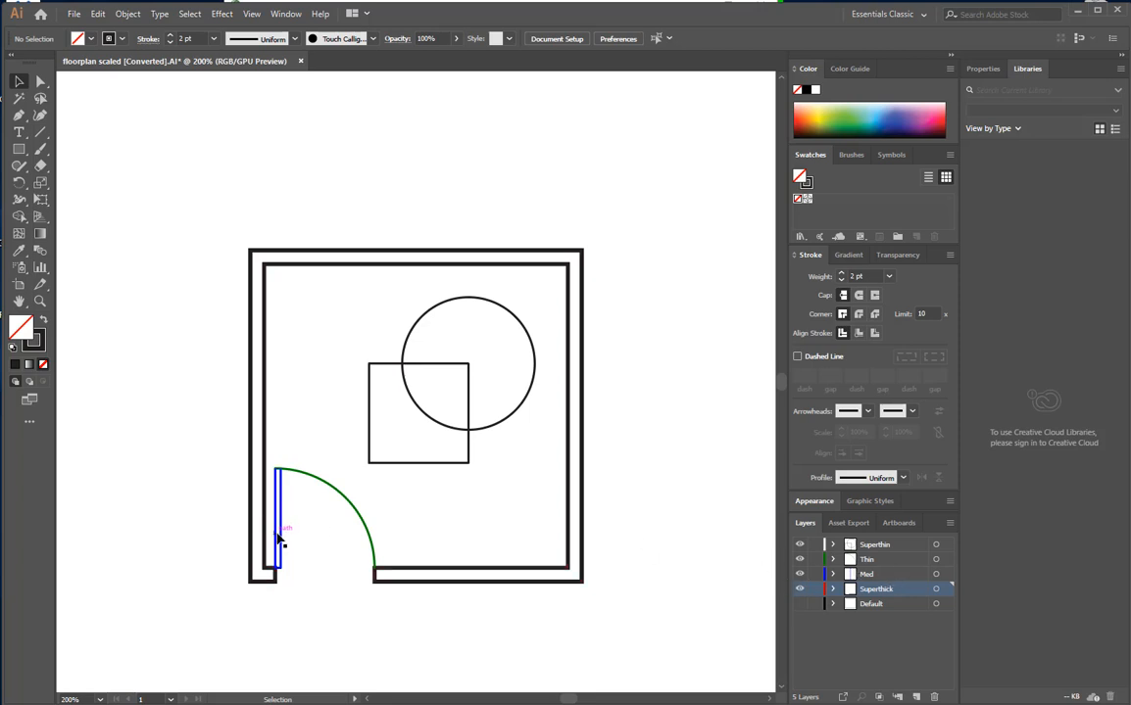
left_click(279, 535)
left_click(333, 590)
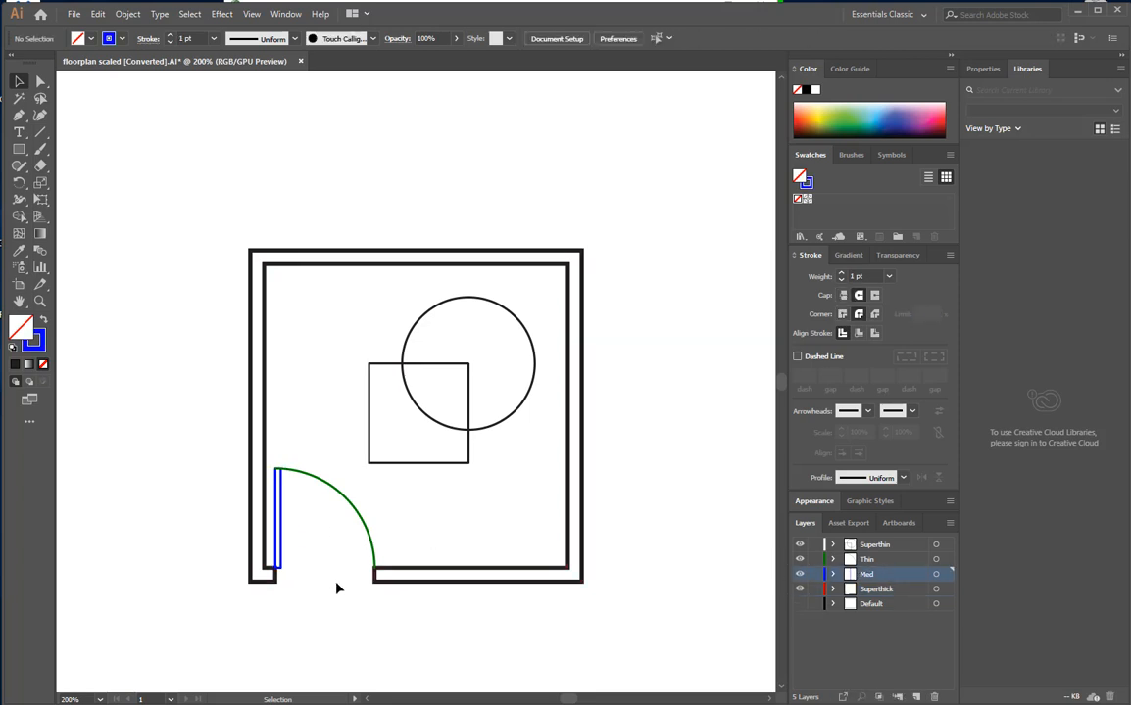
left_click(936, 575)
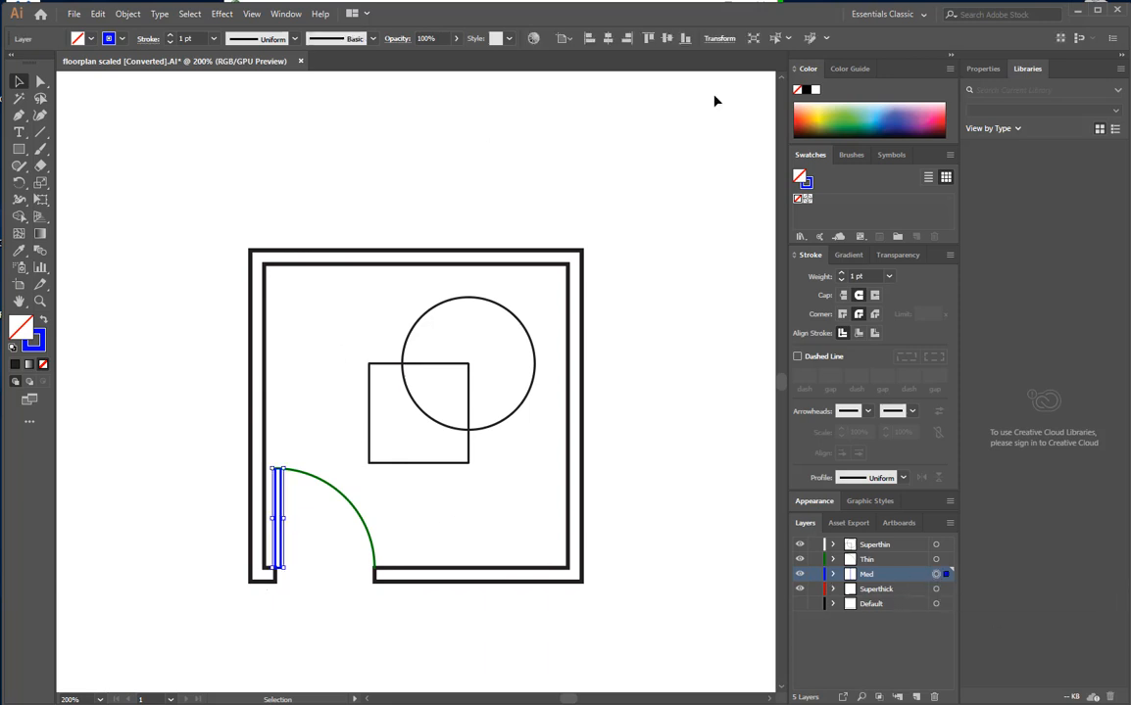
left_click(120, 40)
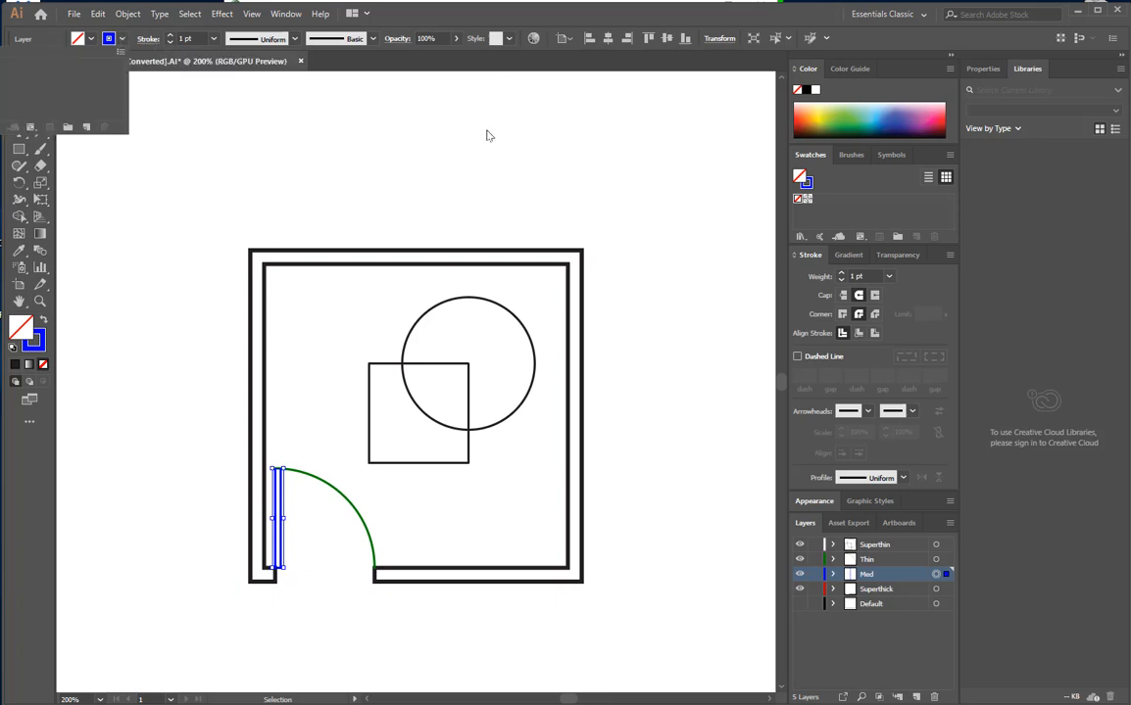
left_click(809, 93)
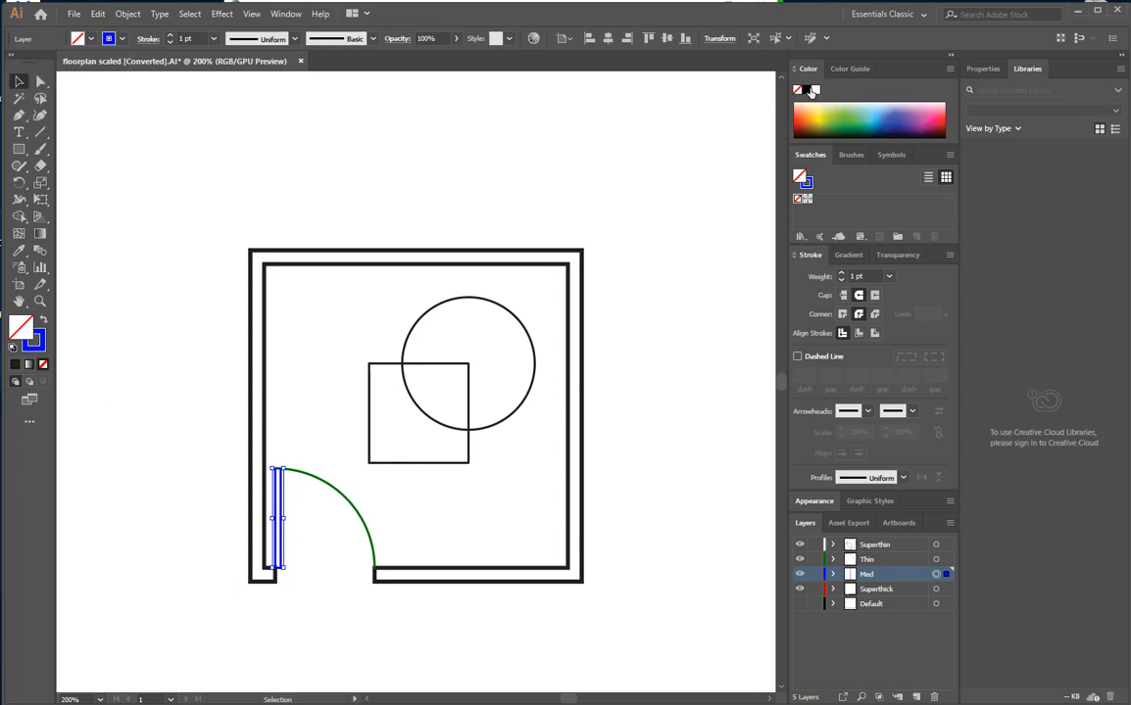
left_click(807, 89)
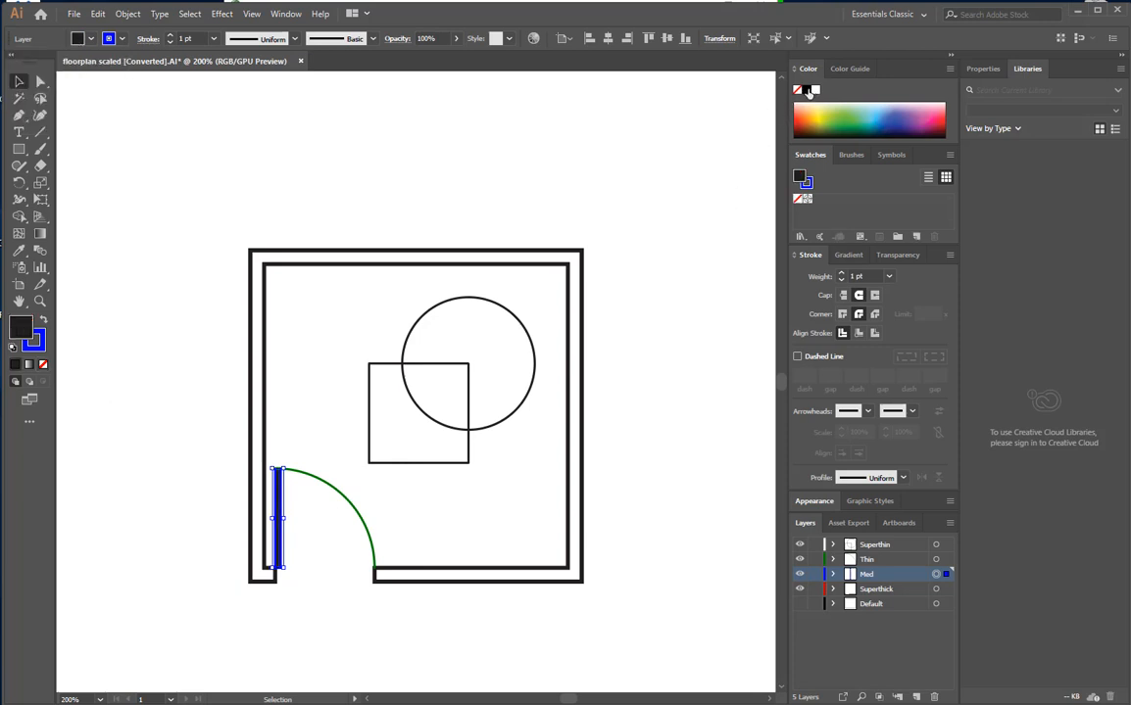
left_click(44, 321)
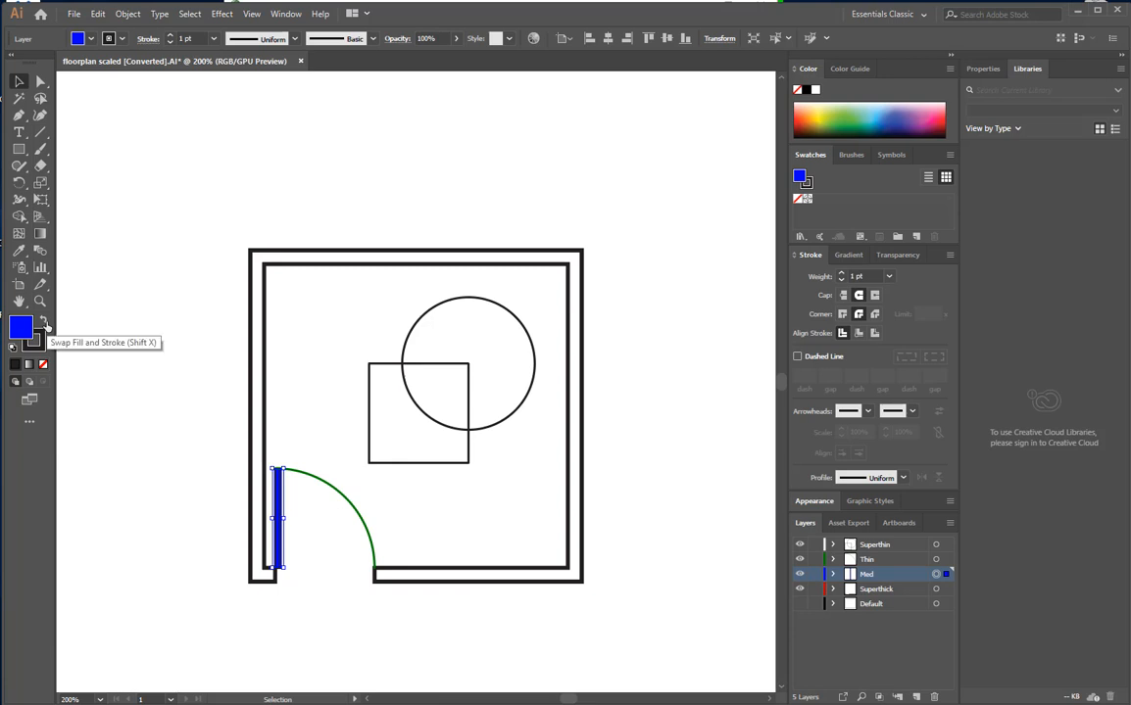
left_click(90, 41)
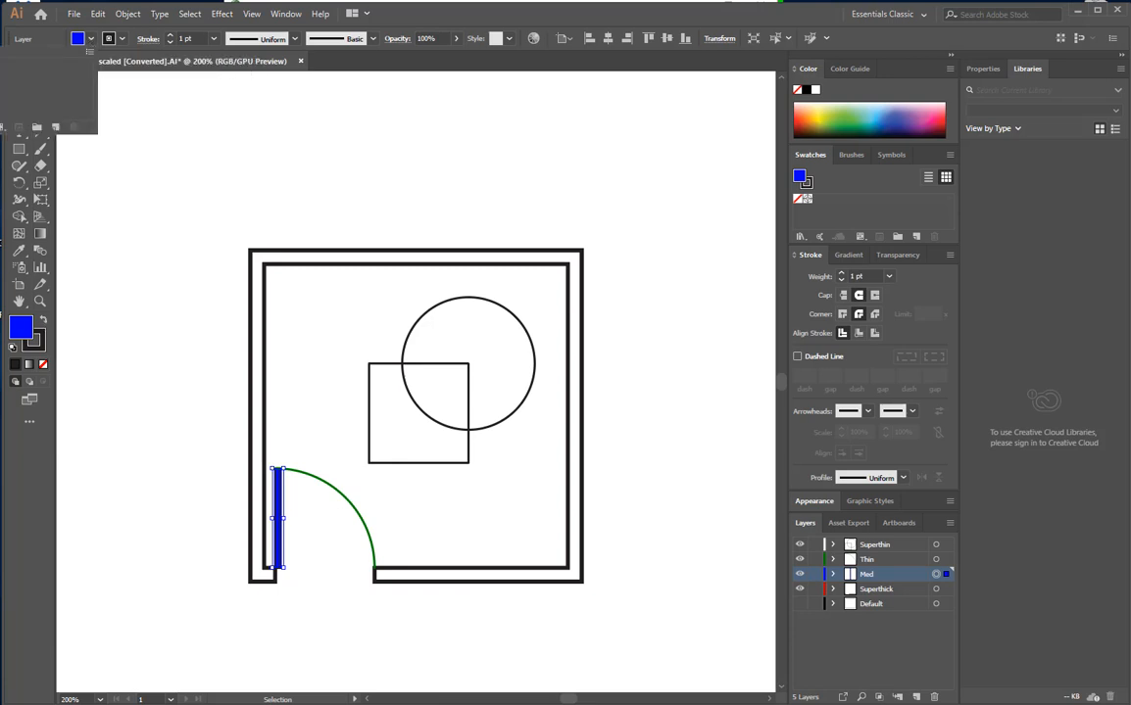
left_click(2, 64)
left_click(545, 13)
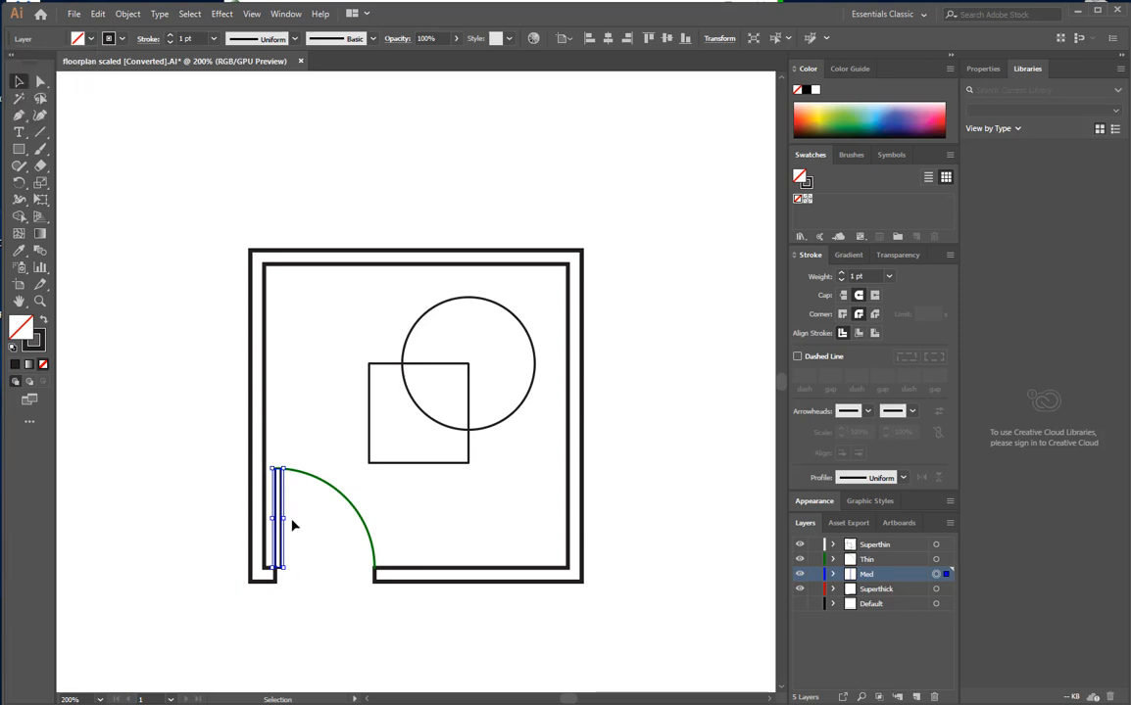
Step: Set the stroke weight of the door panel on the Med layer to 0.75 pt
left_click(213, 38)
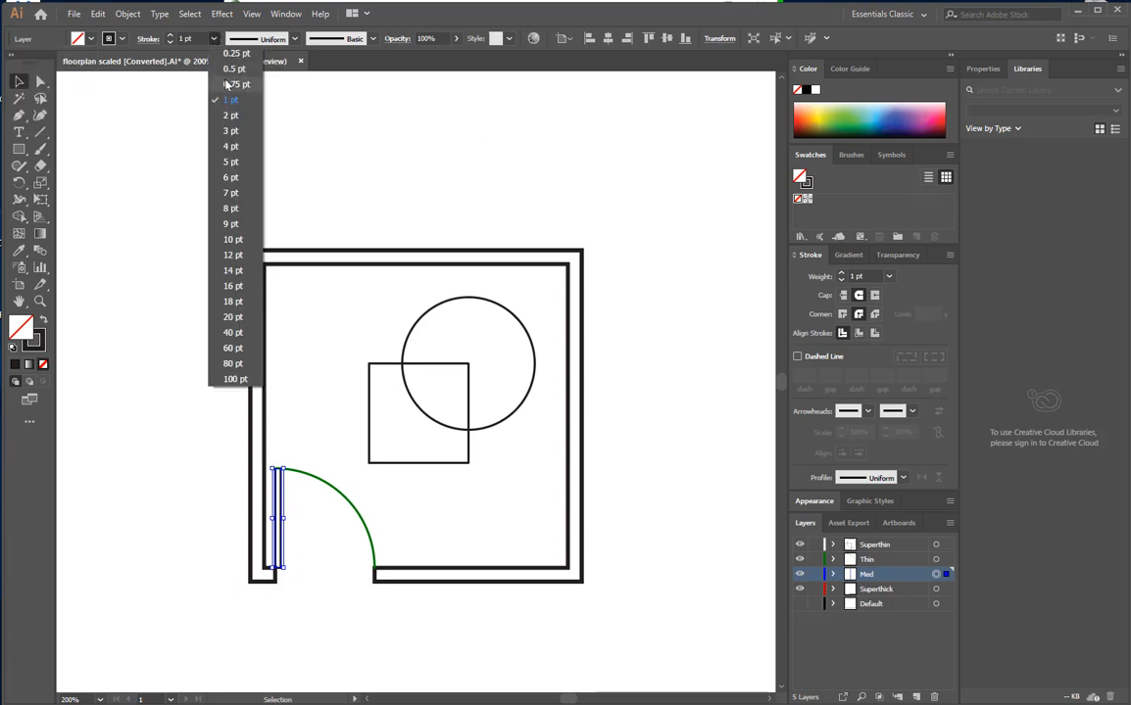
left_click(233, 87)
left_click(312, 451)
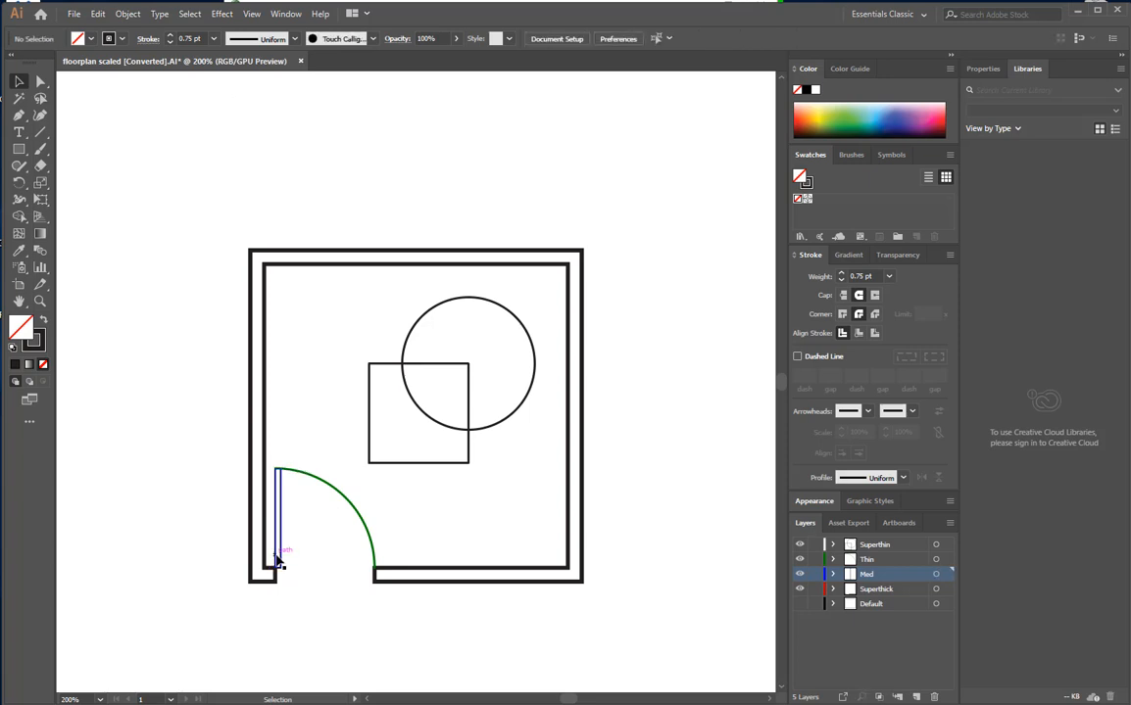
Step: Give the green door swing arc on the Thin layer a black stroke and no fill
left_click(369, 534)
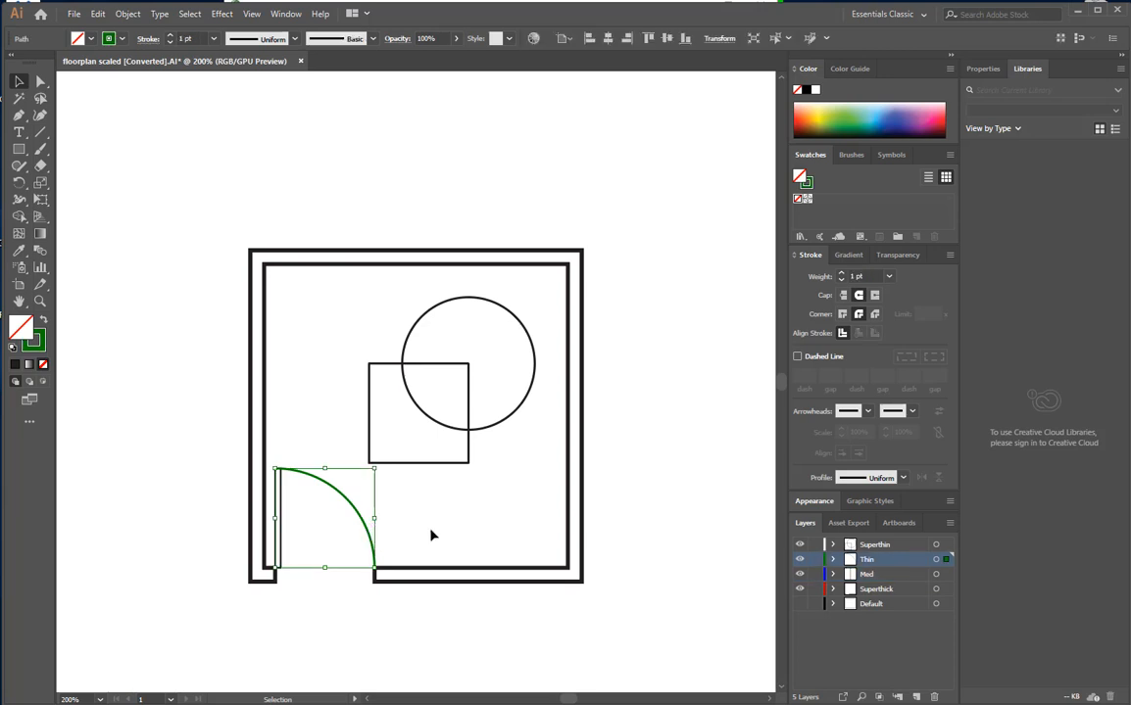
left_click(936, 562)
left_click(124, 42)
left_click(123, 41)
left_click(116, 41)
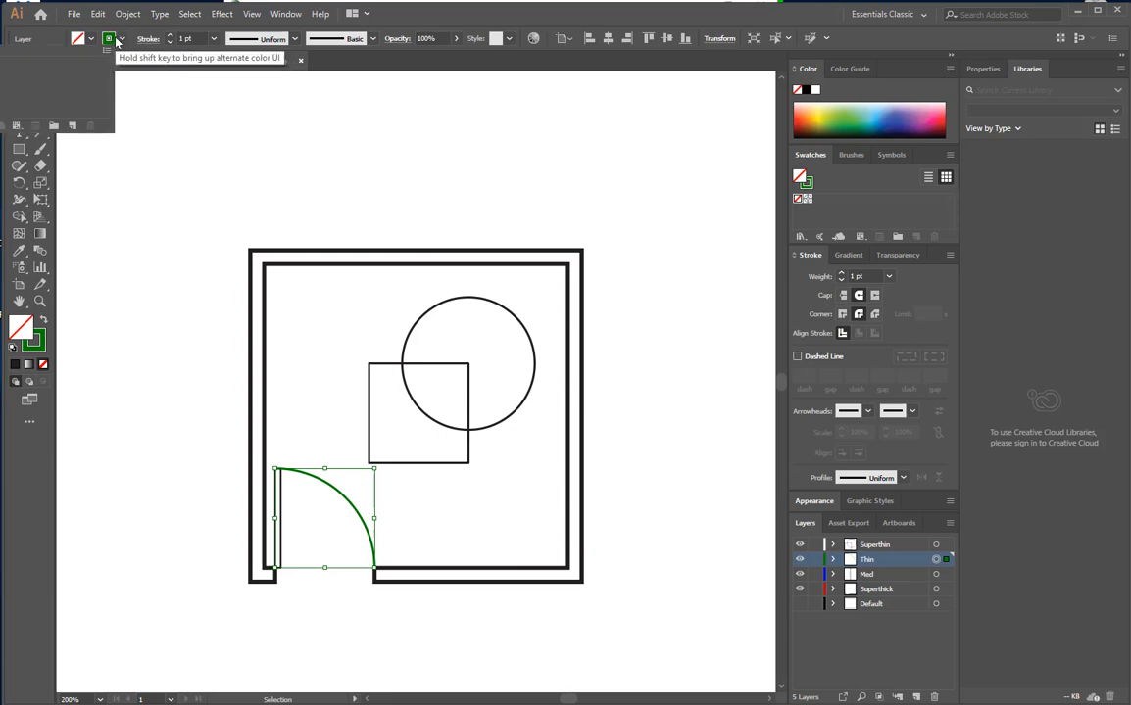
left_click(810, 91)
left_click(43, 321)
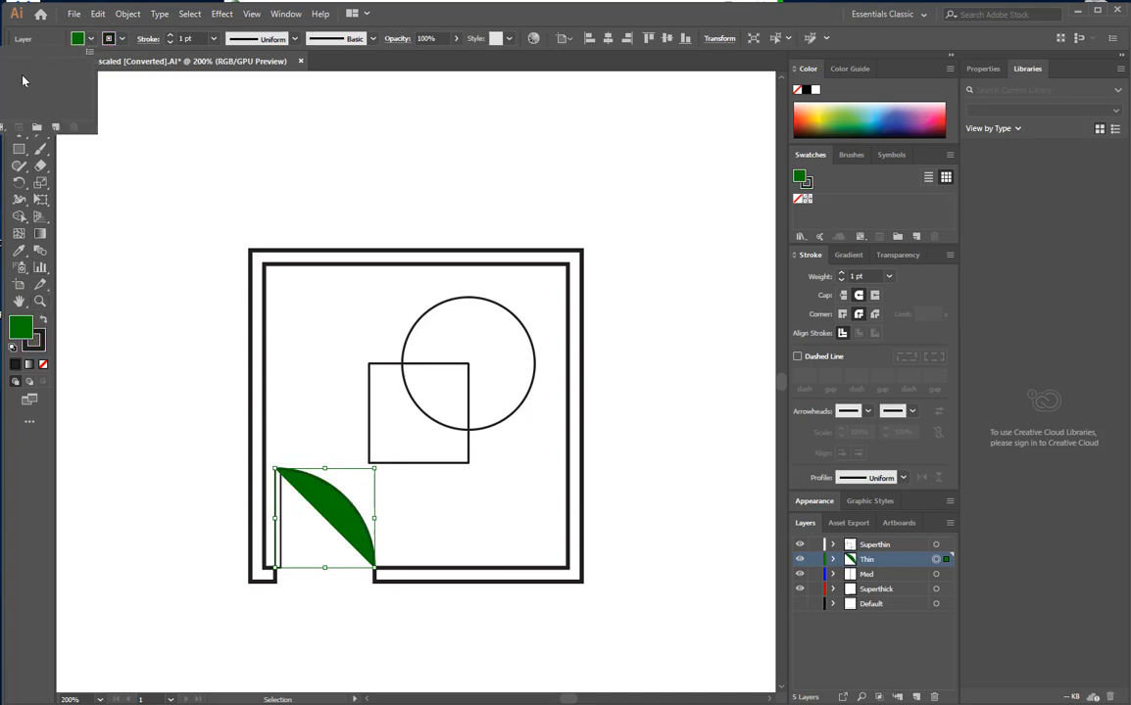
key("slash")
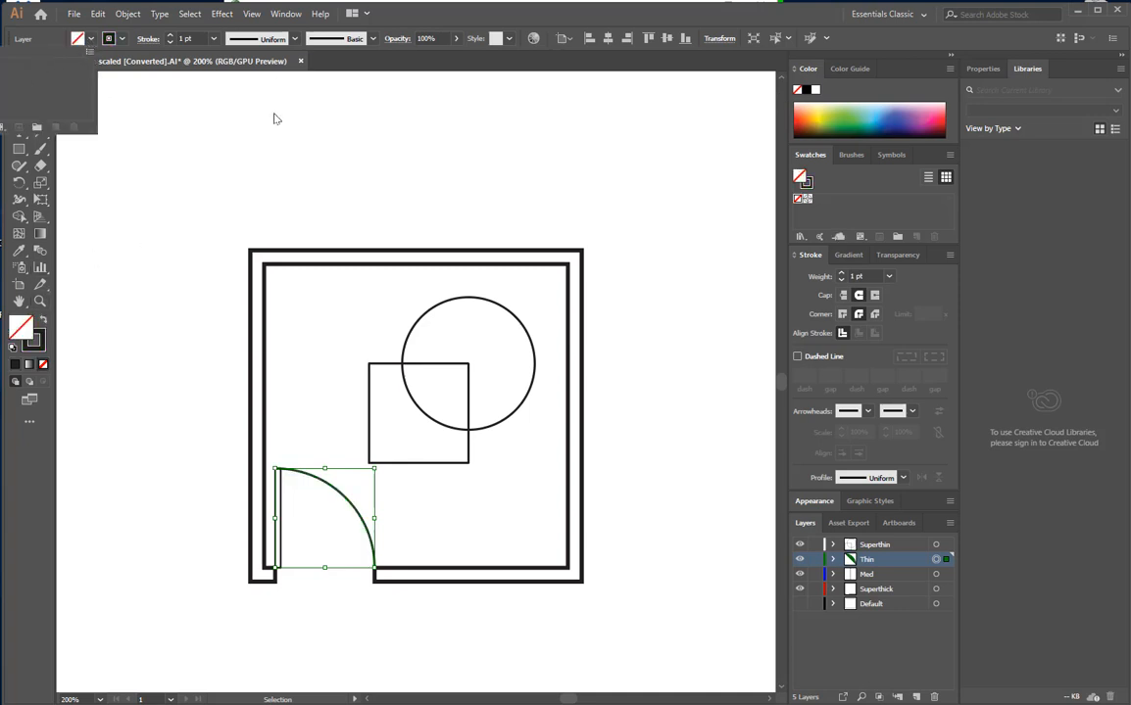
Step: Set the stroke weight of the door swing arc on the Thin layer to 0.25 pt
left_click(214, 39)
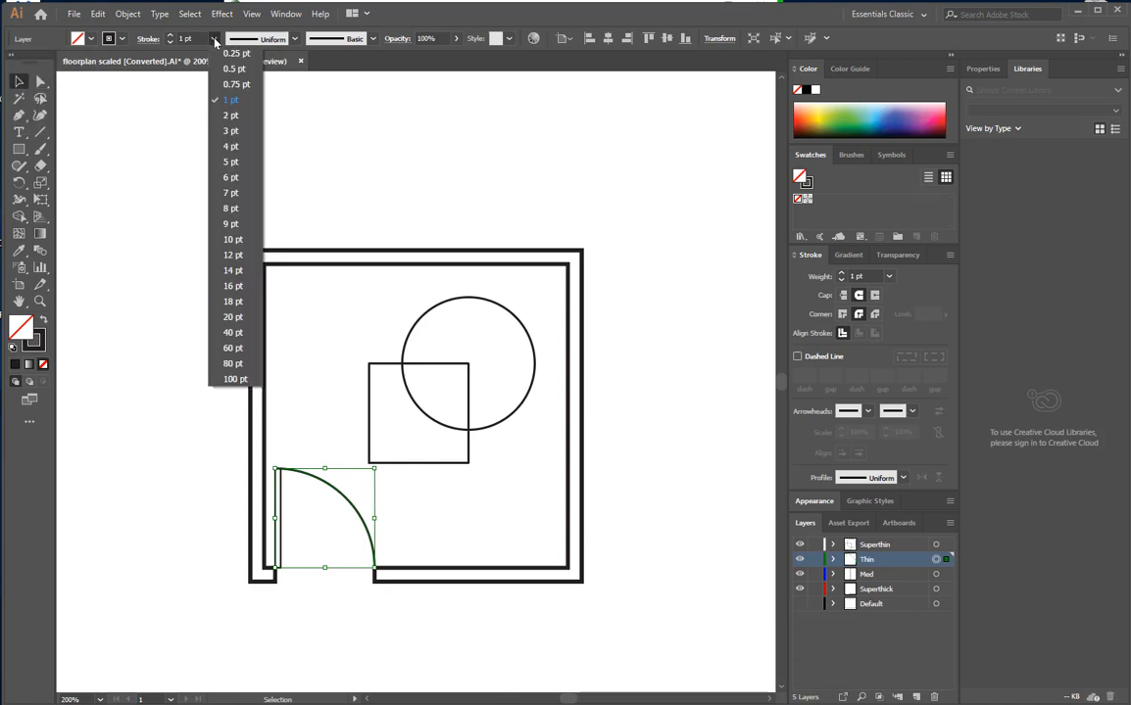
left_click(221, 54)
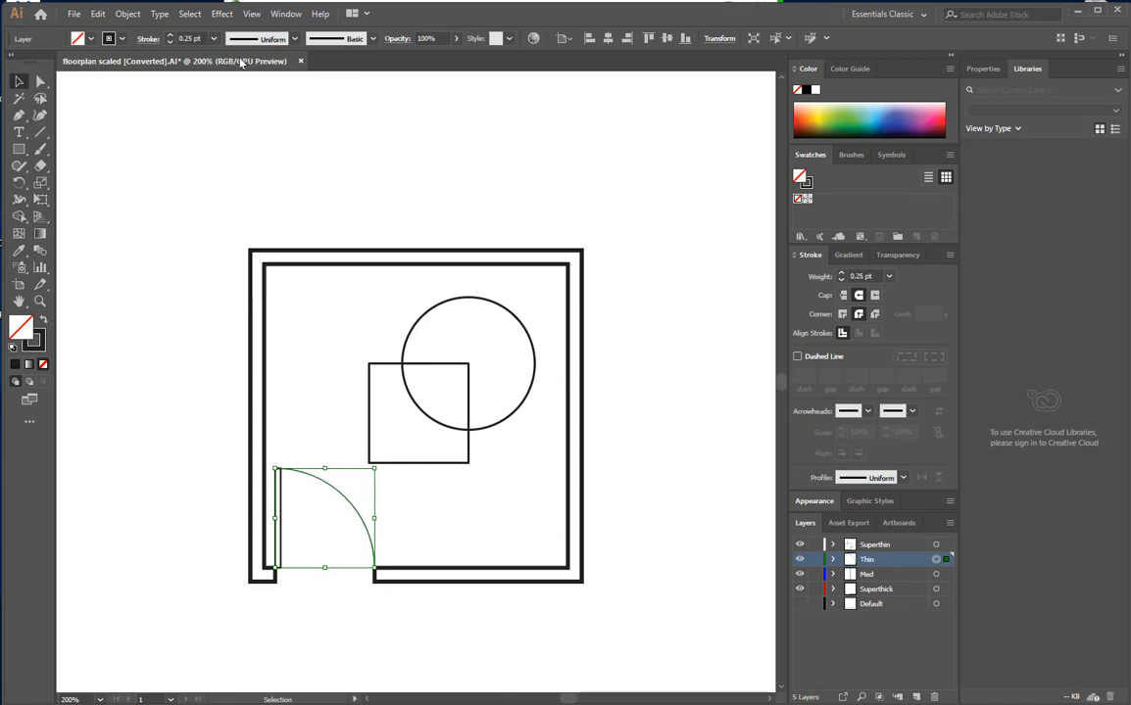
left_click(453, 533)
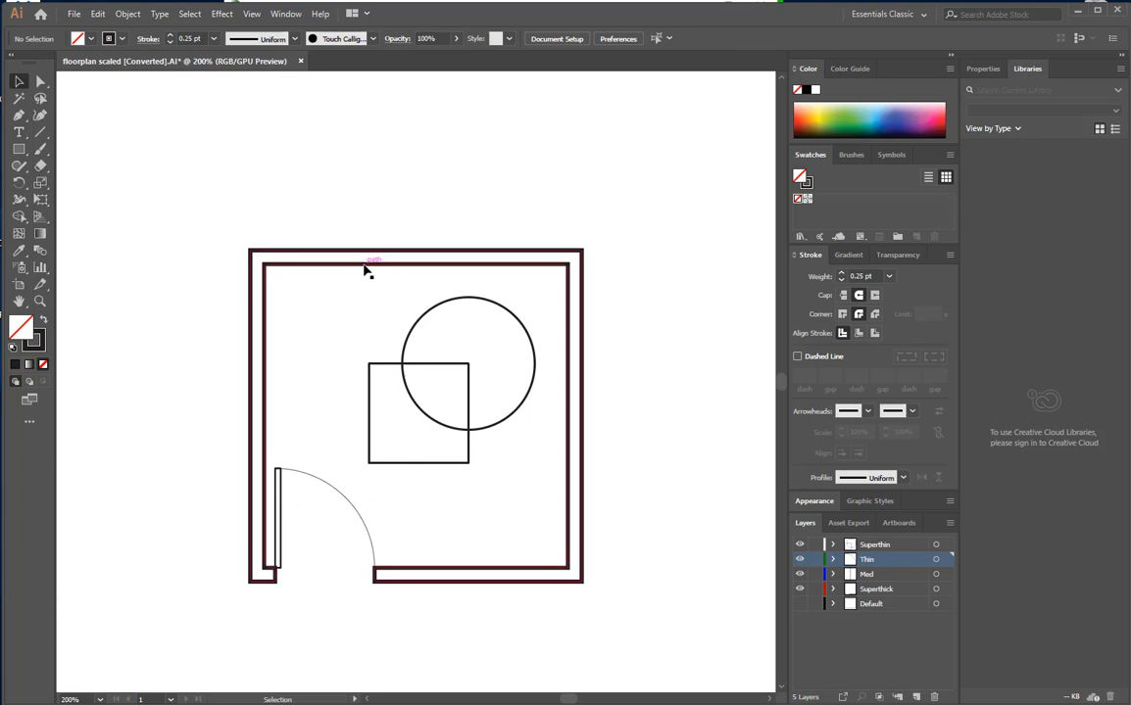
Step: Set the stroke weight of the square and circle on the Superthin layer to 0.25 pt
left_click(470, 456)
left_click(474, 459)
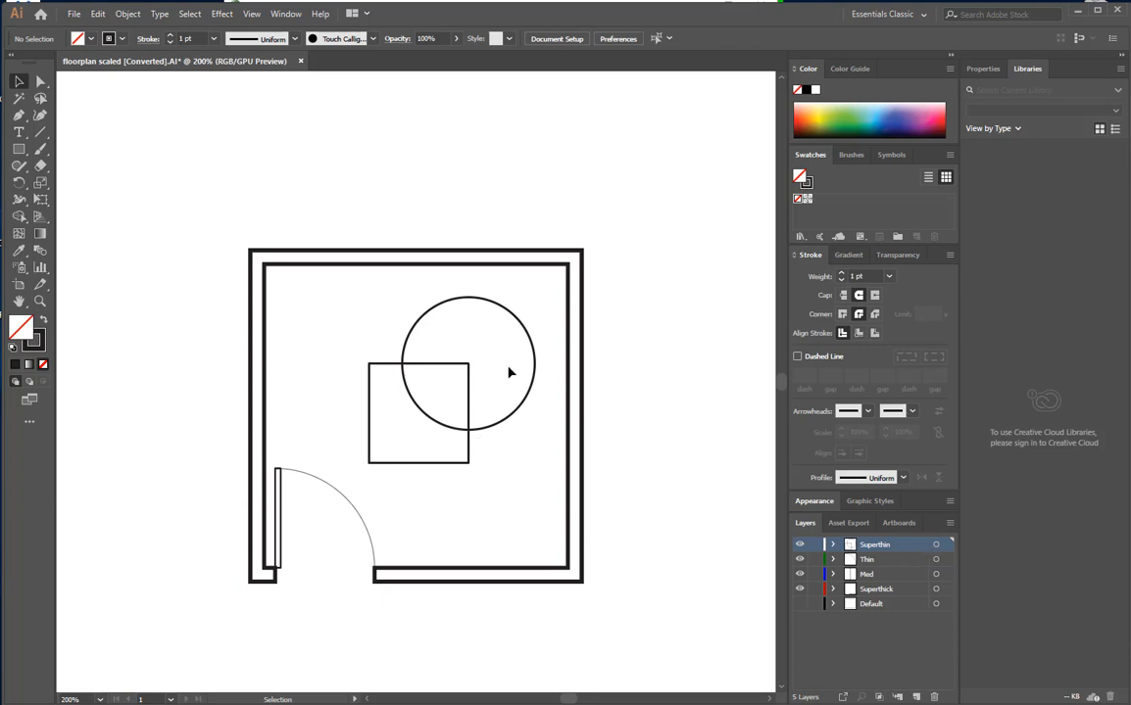
left_click(214, 38)
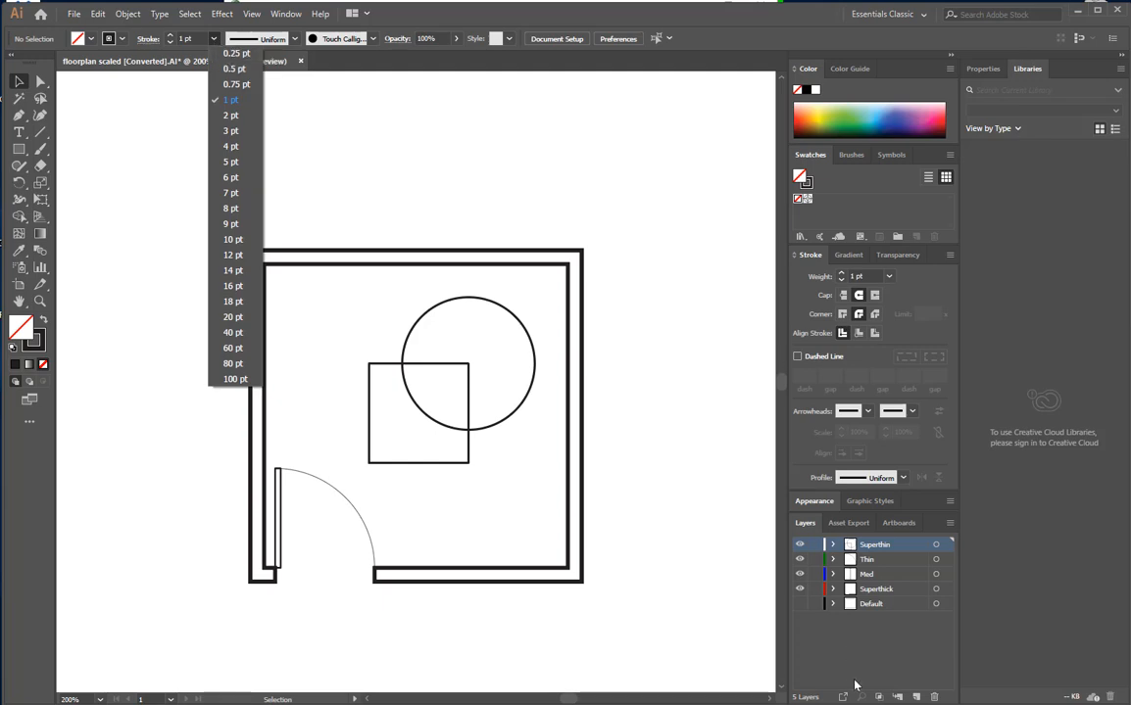
left_click(936, 545)
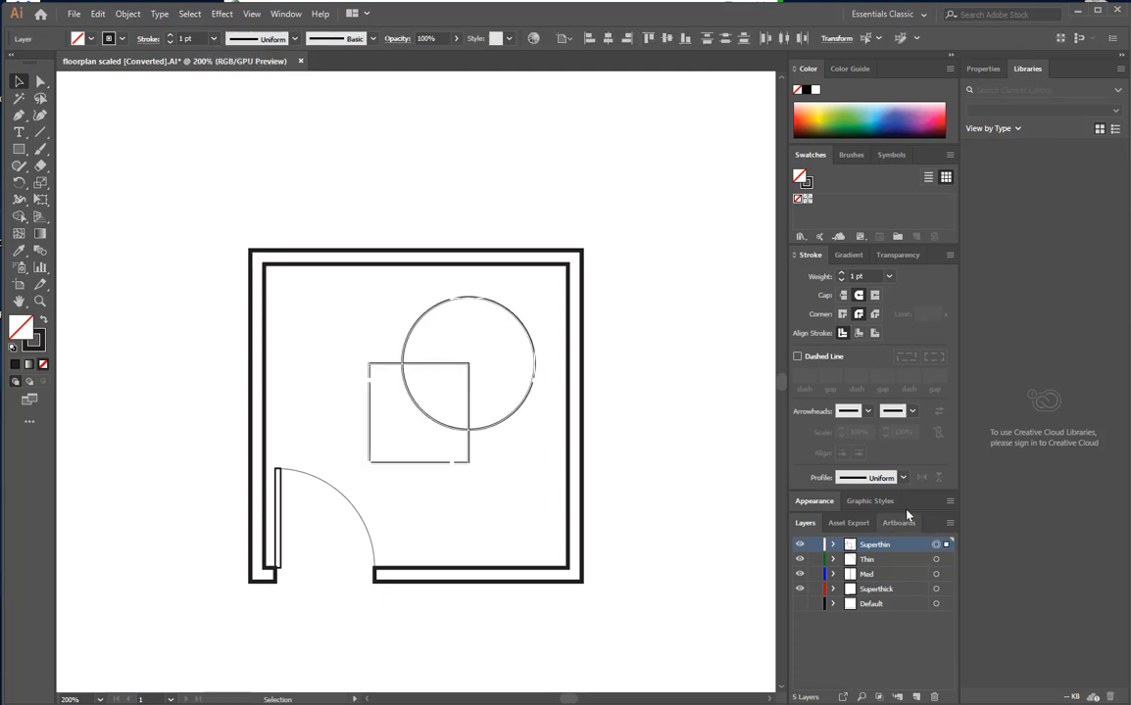
left_click(214, 38)
left_click(235, 54)
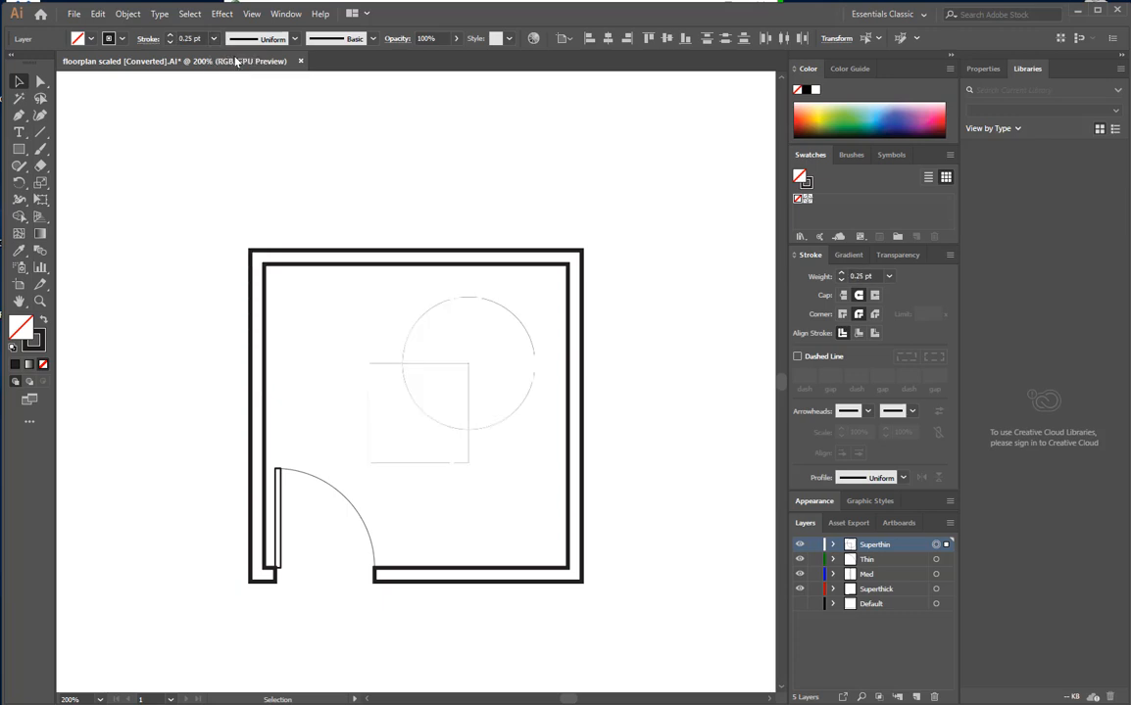
left_click(505, 554)
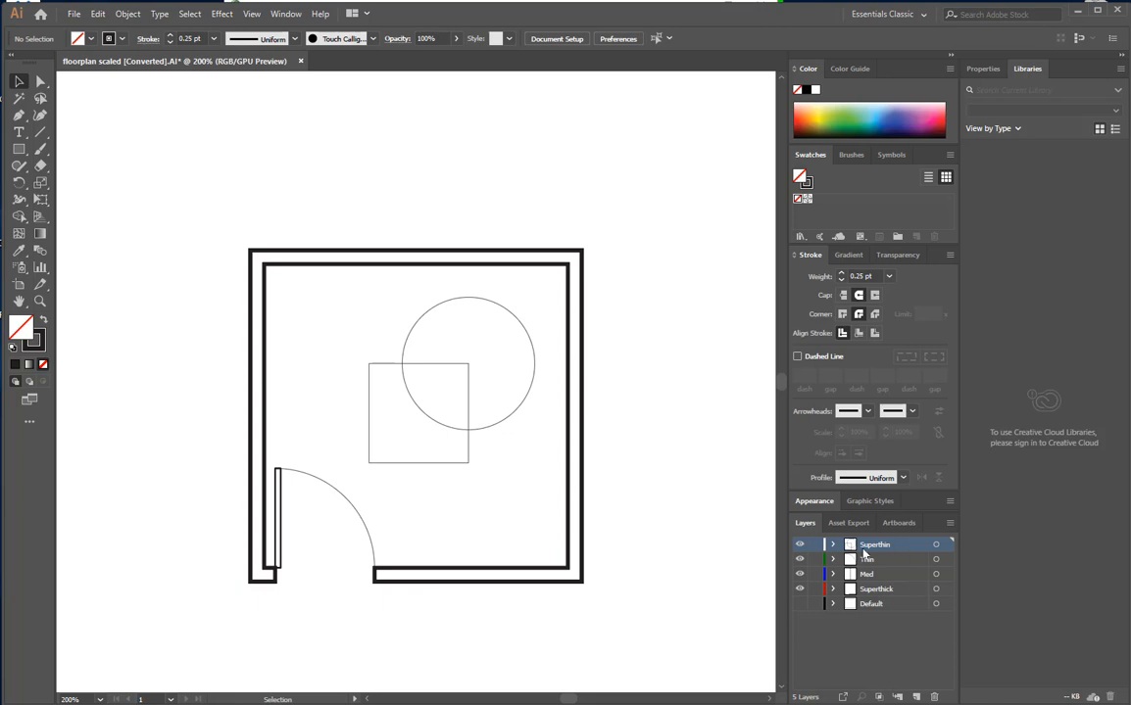
Step: Draw a horizontal line segment across the door opening along the inner wall edge on the Superthin layer and select it
left_click(41, 135)
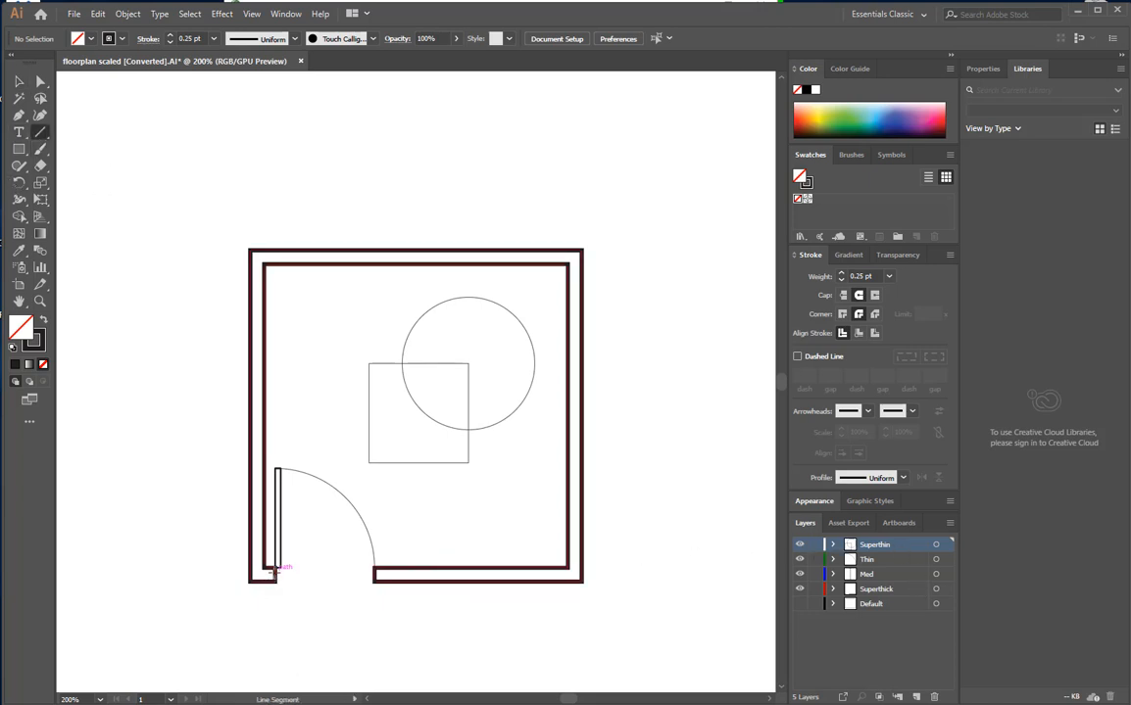
left_click_drag(276, 565, 373, 566)
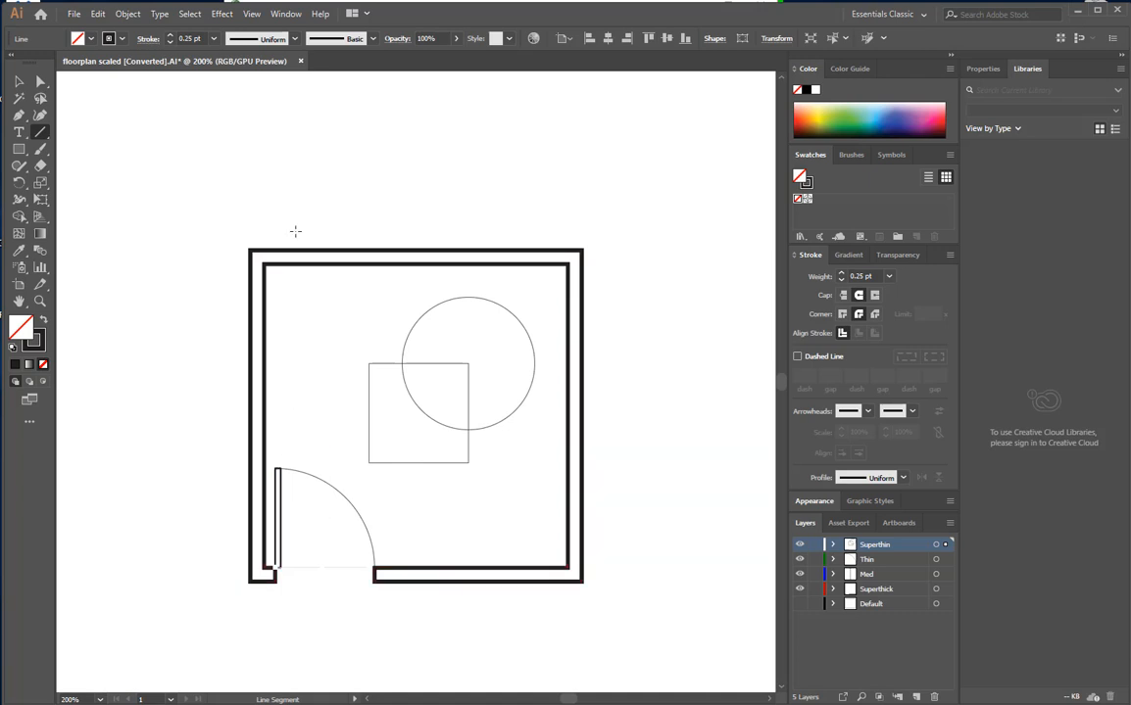
left_click(19, 81)
left_click(217, 291)
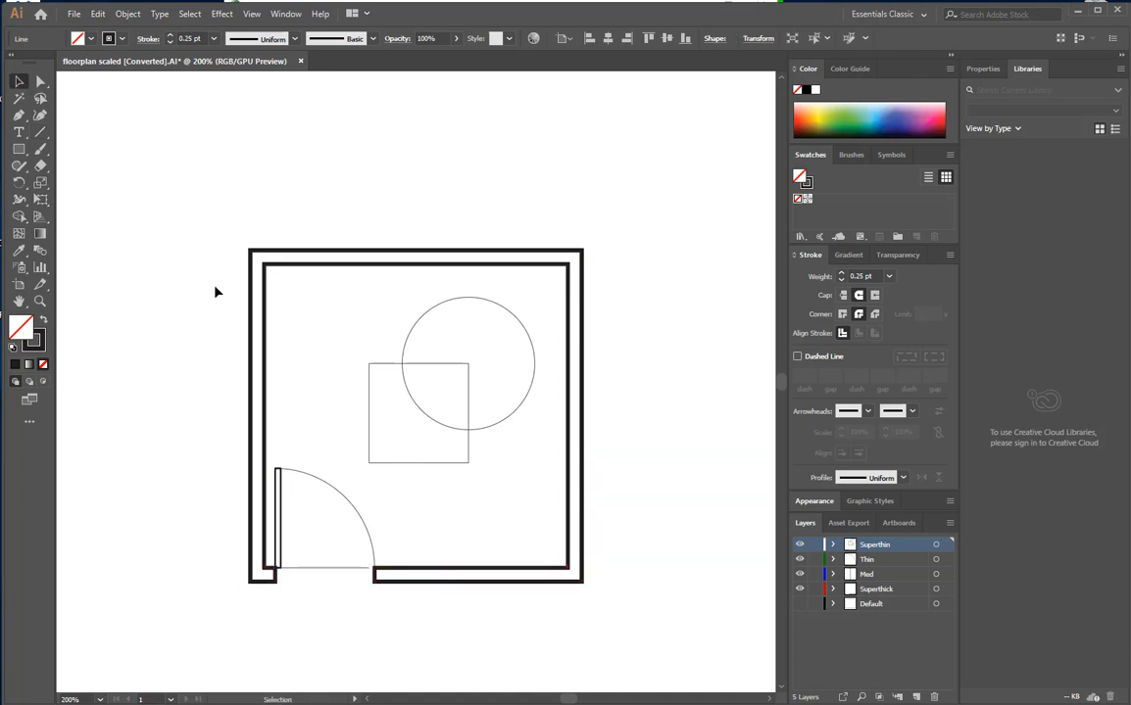
left_click(355, 576)
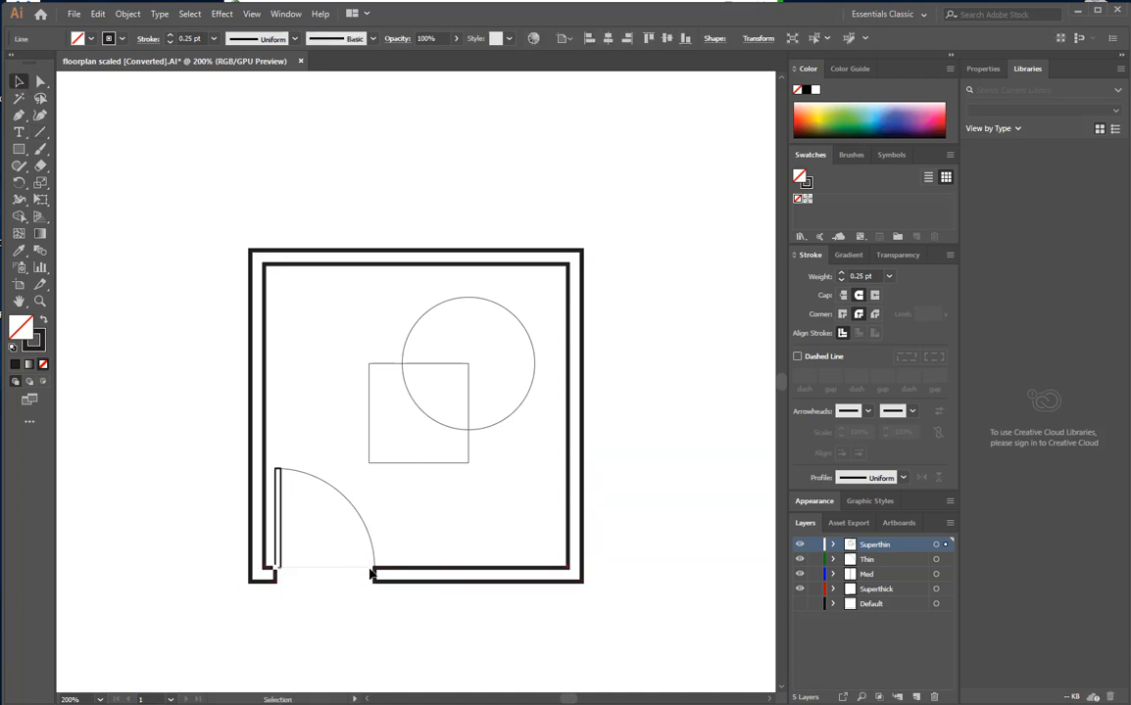